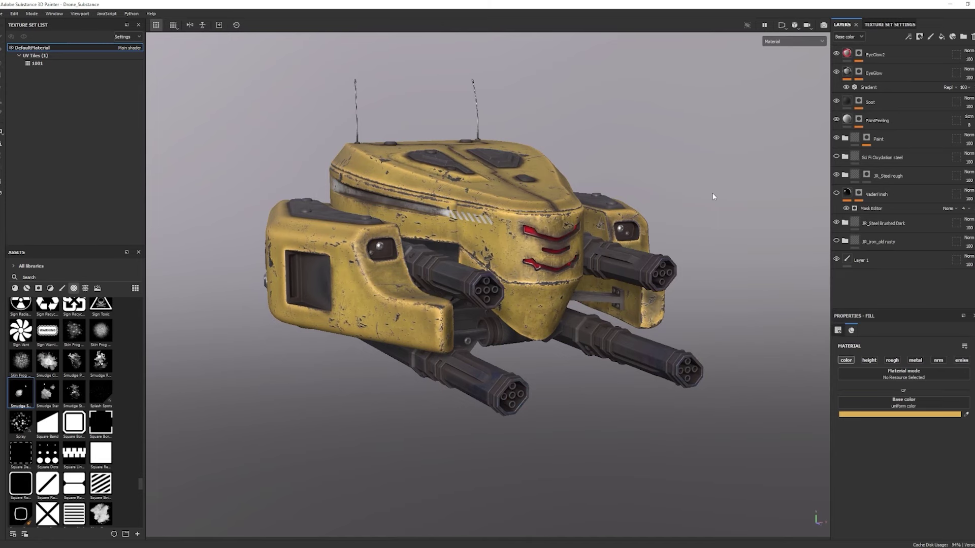
alt+drag(576, 226, 573, 253)
shift+right_drag(573, 253, 575, 254)
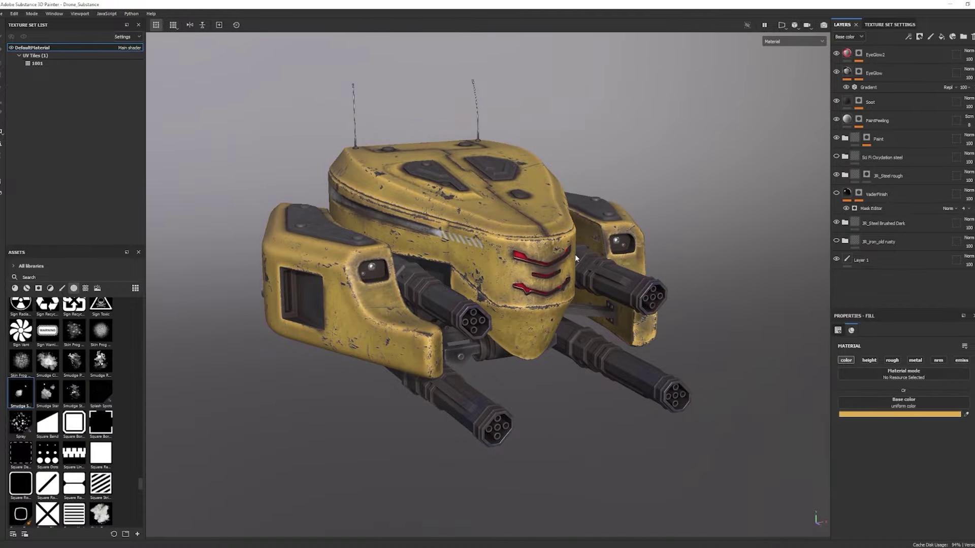
alt+drag(312, 229, 342, 231)
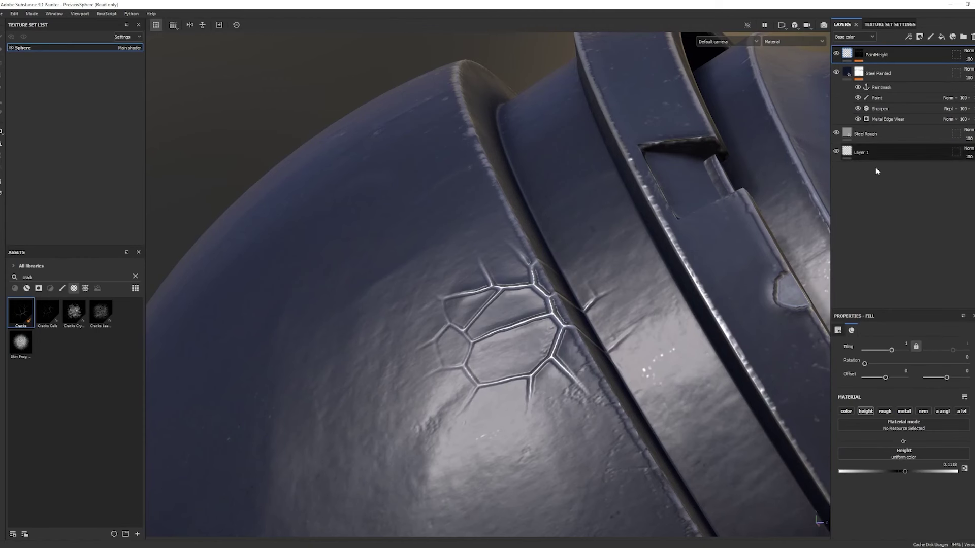
Increase the PaintHeight layer's height and paint a chipped patch into the Steel Painted mask beside the cracks.
drag(904, 473, 921, 473)
mouse_move(507, 249)
mouse_down()
mouse_move(436, 253)
mouse_move(459, 351)
mouse_move(462, 294)
mouse_move(574, 386)
mouse_move(513, 446)
mouse_move(399, 303)
mouse_move(467, 431)
mouse_up()
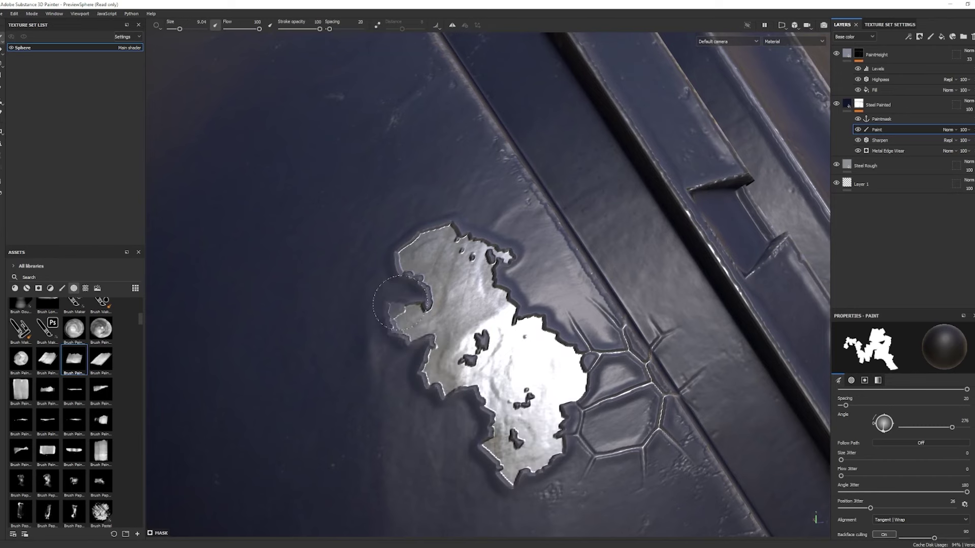
scroll(467, 431, down, 3)
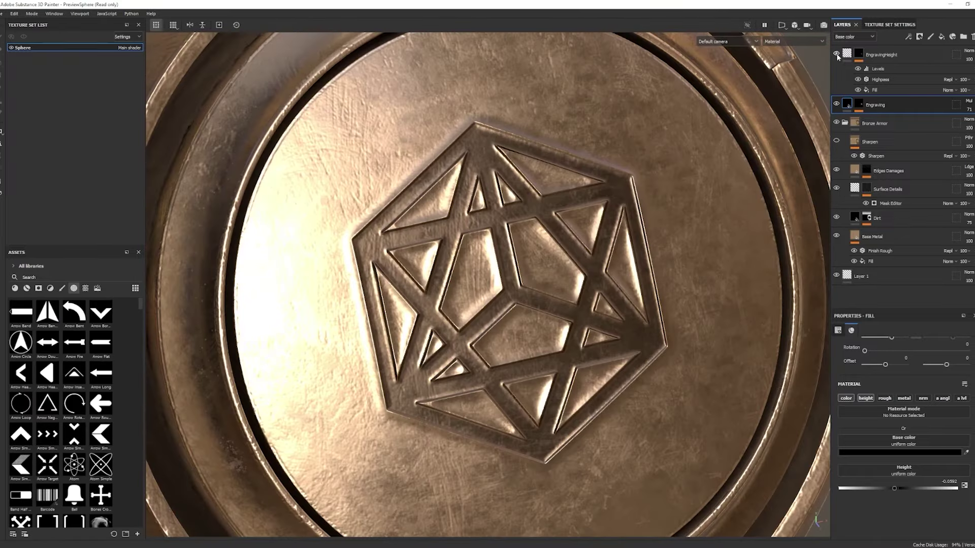
Compare the engraving with the EngravingHeight layer hidden and shown, and paint a stroke into the Engraving mask on the disc.
click(836, 54)
click(836, 55)
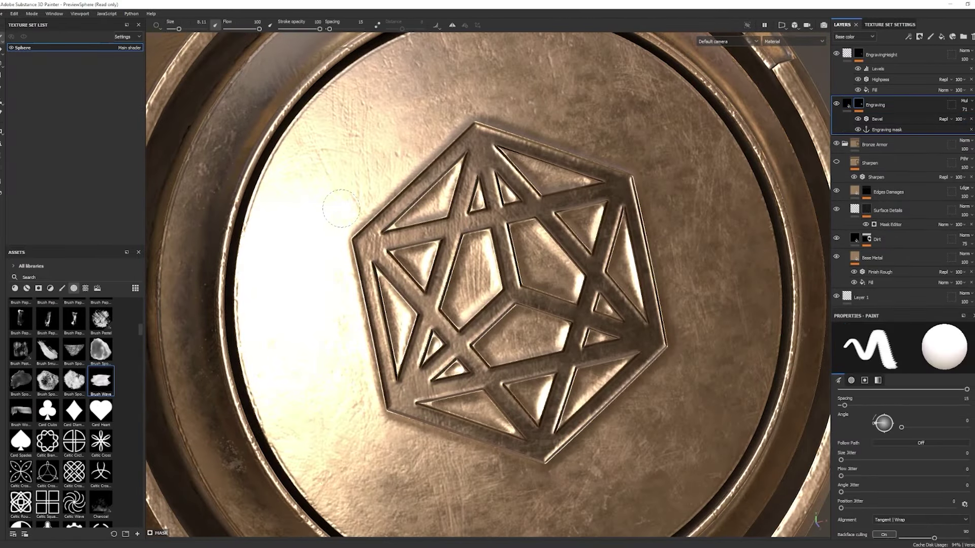
drag(693, 192, 699, 229)
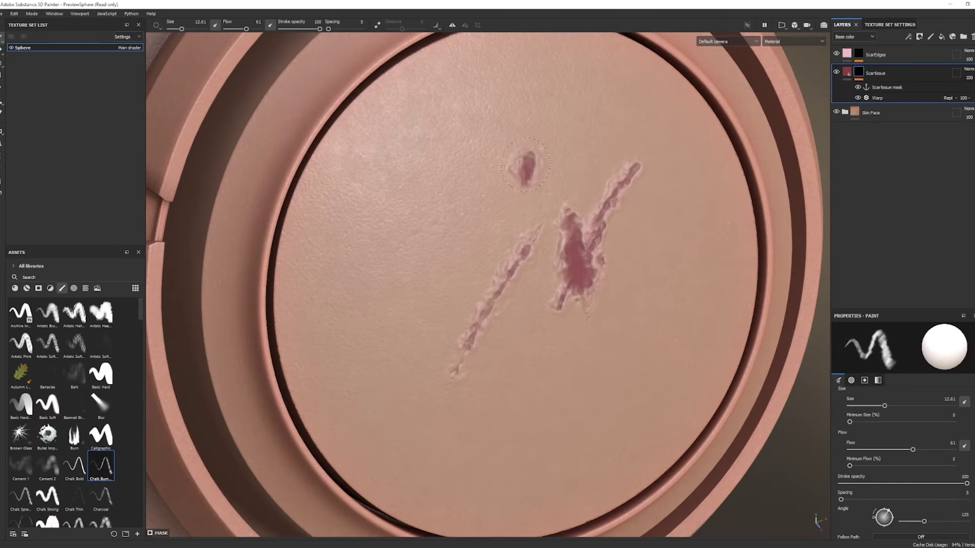
Paint a wound into the Scartissue mask on the skin material, and a burned hole into the Concrete Smooth mask on the sphere.
mouse_move(525, 165)
mouse_down()
mouse_move(490, 150)
mouse_move(460, 192)
mouse_move(466, 203)
mouse_move(542, 157)
mouse_up()
drag(542, 157, 499, 134)
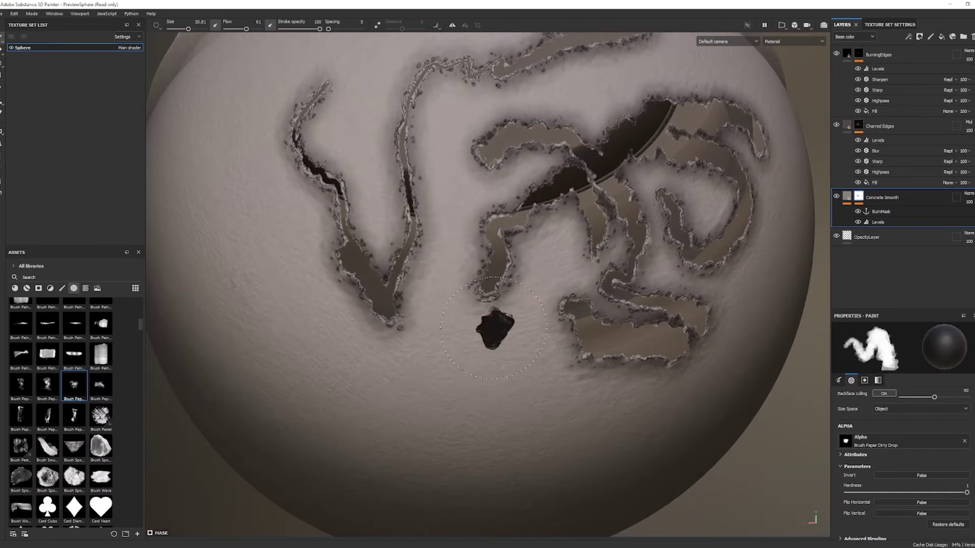
mouse_move(496, 330)
mouse_down()
mouse_move(439, 349)
mouse_move(360, 401)
mouse_move(307, 415)
mouse_up()
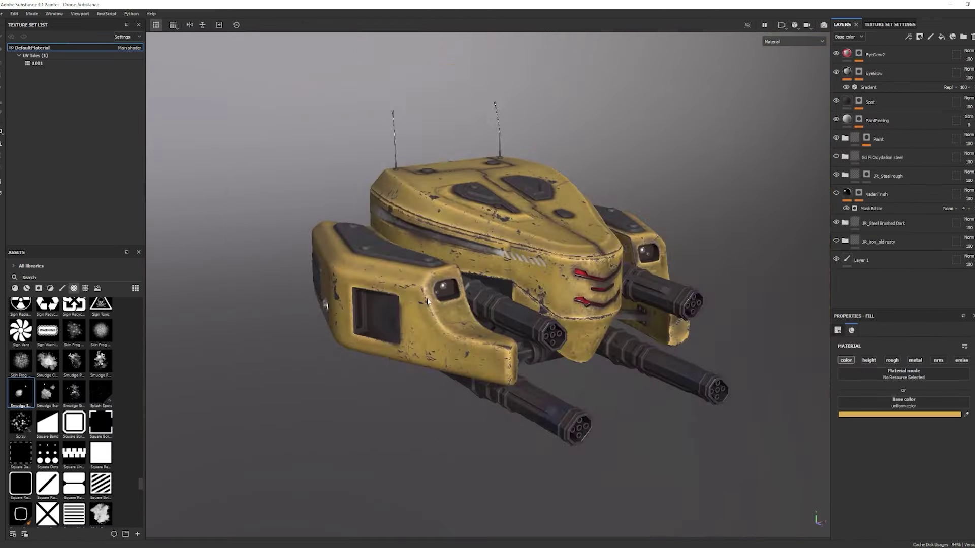
Expand the drone's Paint folder, select its mask, and hide the Grunge Dusty Scratch, Grunge Pebbles Spots and Grunge Paint Peeled effects.
scroll(586, 293, up, 8)
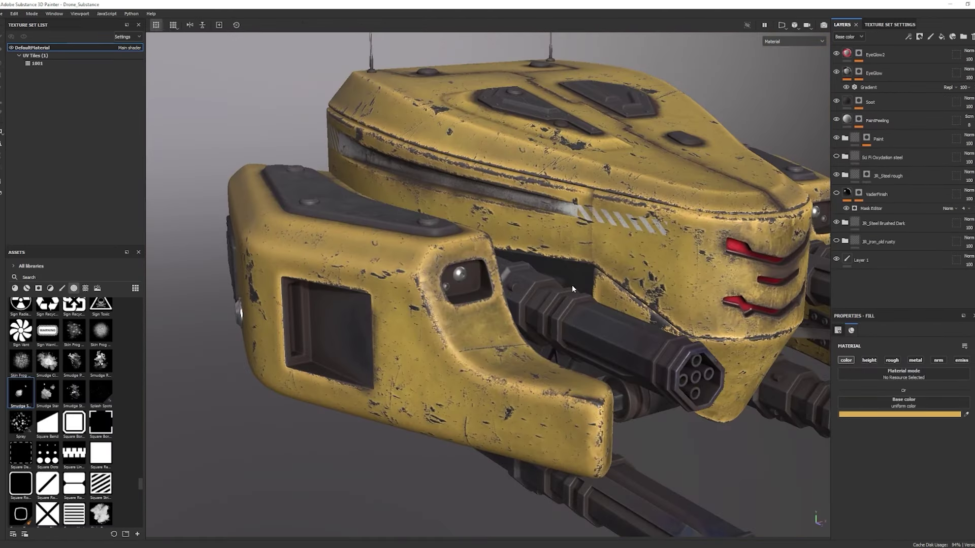
alt+middle_drag(571, 285, 526, 287)
alt+drag(526, 288, 504, 281)
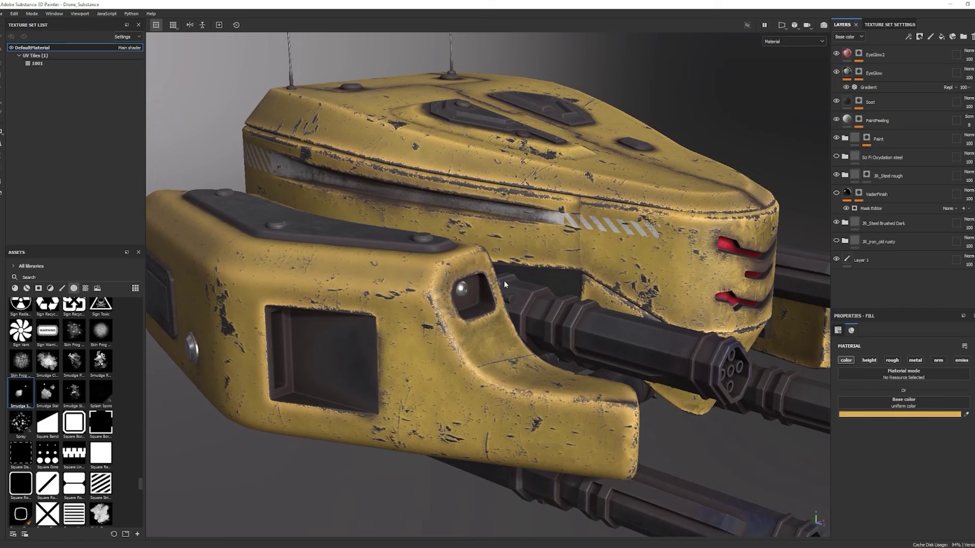
alt+drag(465, 311, 498, 306)
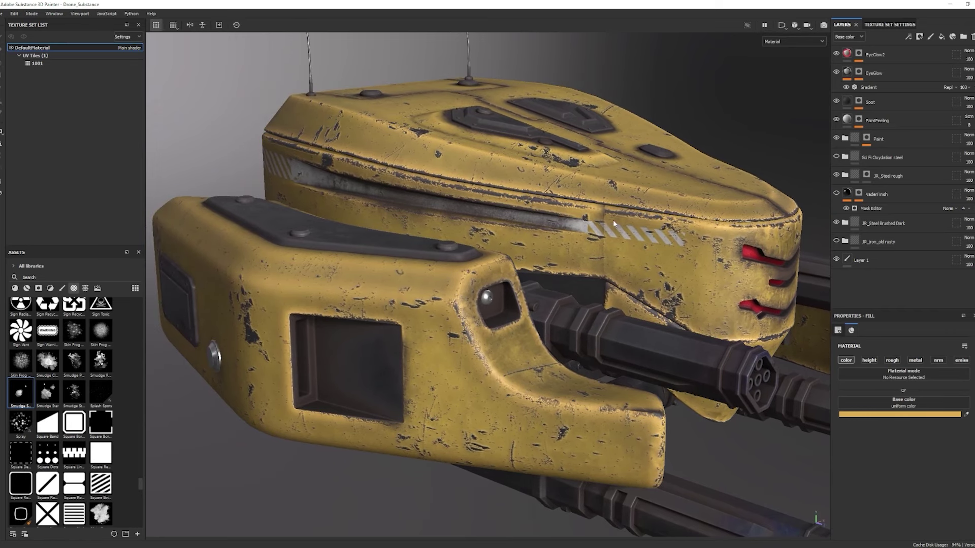
alt+drag(614, 223, 660, 211)
click(844, 139)
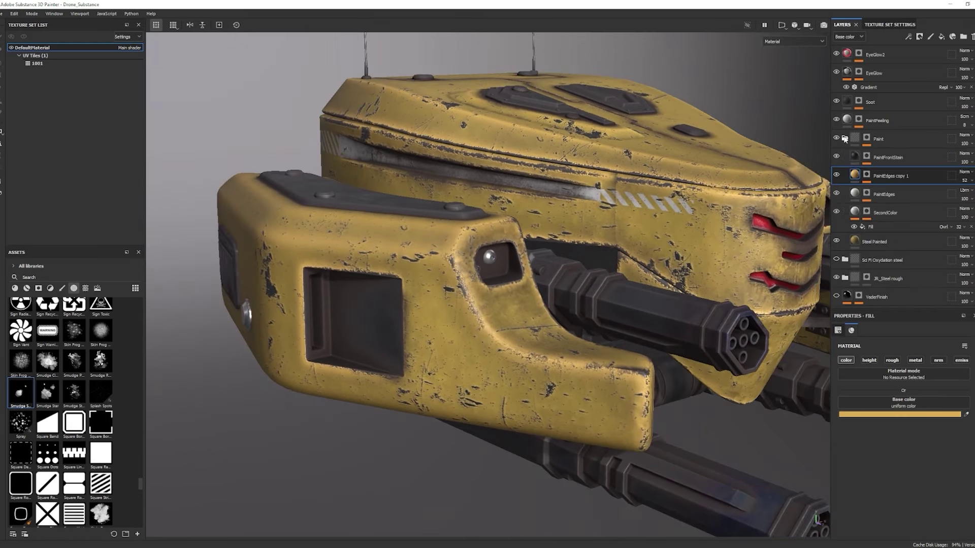
click(866, 138)
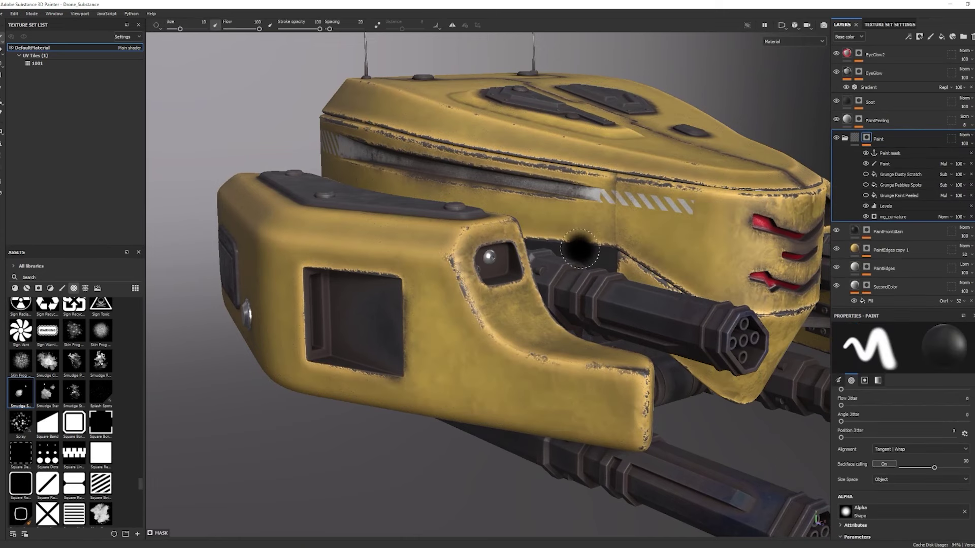
Hide the PaintPeeling layer and Paint folder to inspect the bare steel on the drone, and show them again.
alt+drag(538, 297, 614, 254)
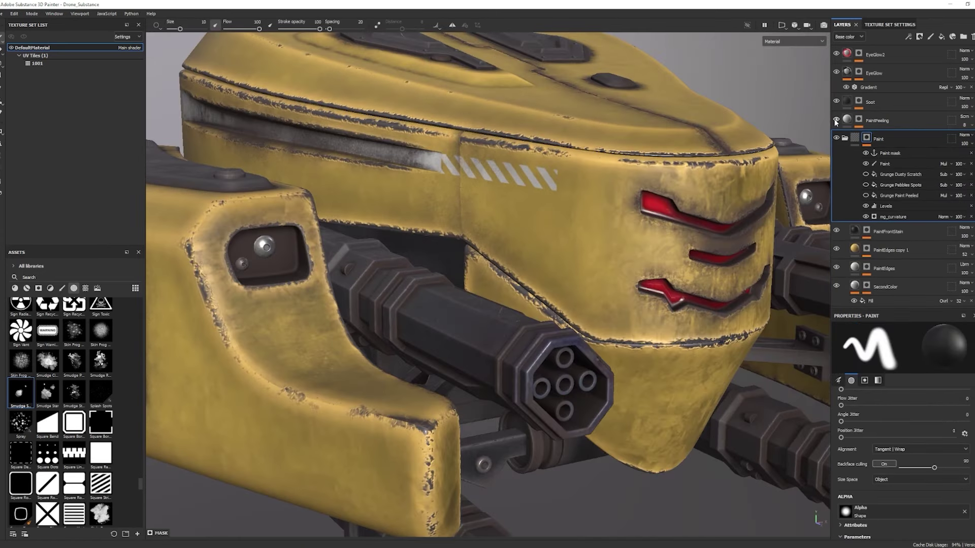
click(835, 138)
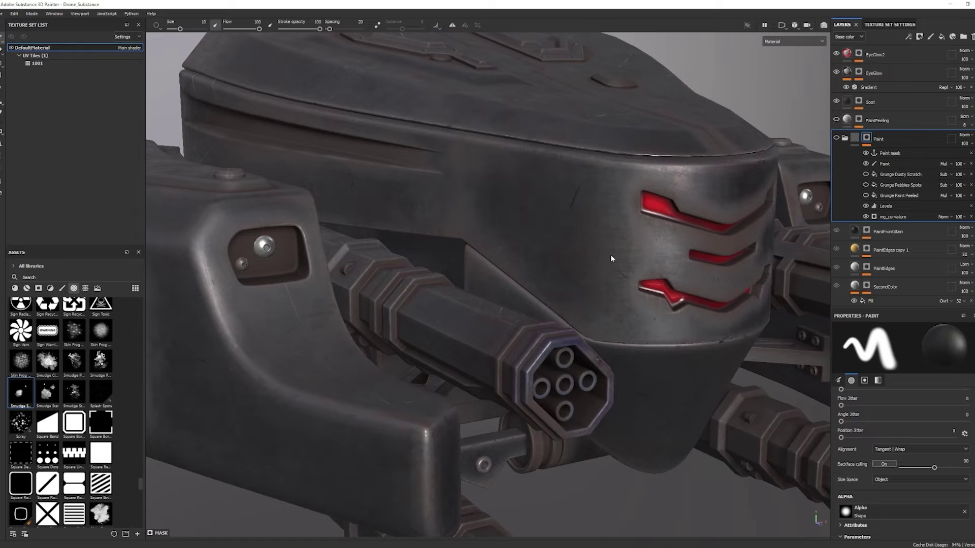
alt+drag(610, 255, 548, 278)
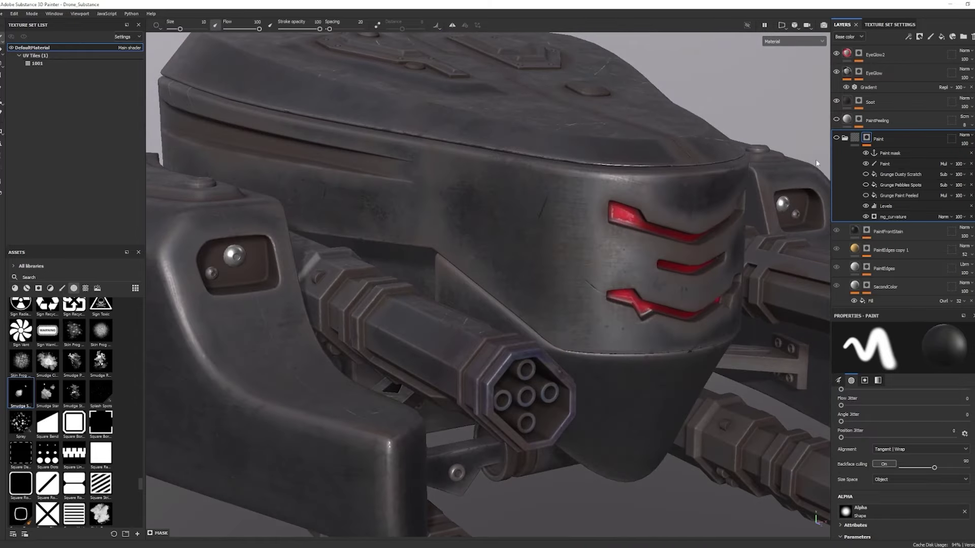
click(836, 137)
mouse_move(629, 244)
alt+mouse_down()
mouse_move(553, 281)
mouse_move(495, 292)
alt+mouse_up()
mouse_move(655, 342)
alt+middle_down()
mouse_move(535, 388)
mouse_move(521, 366)
alt+middle_up()
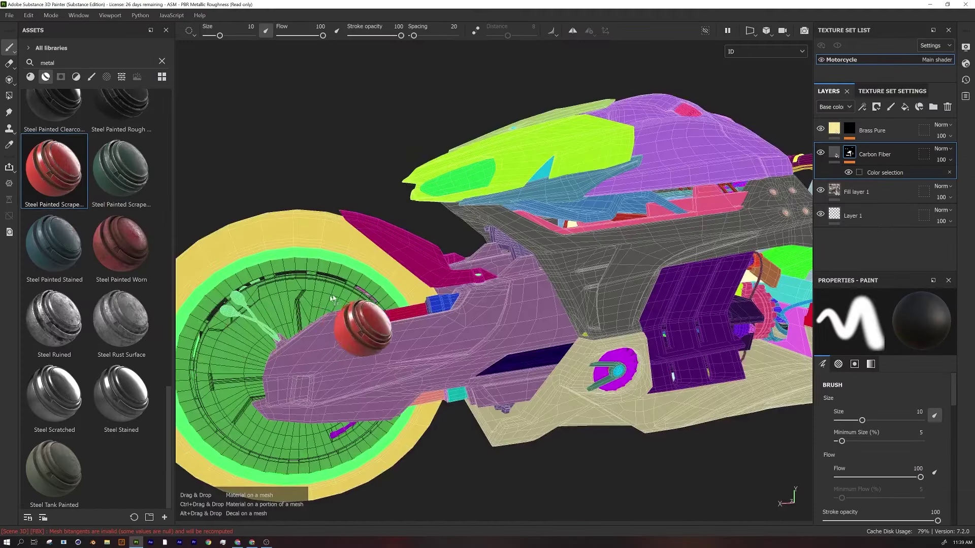
Apply the red Steel Painted Scraped material to only the motorcycle's front fender.
mouse_move(352, 304)
mouse_down()
mouse_move(396, 249)
mouse_move(426, 271)
mouse_up()
scroll(362, 284, up, 5)
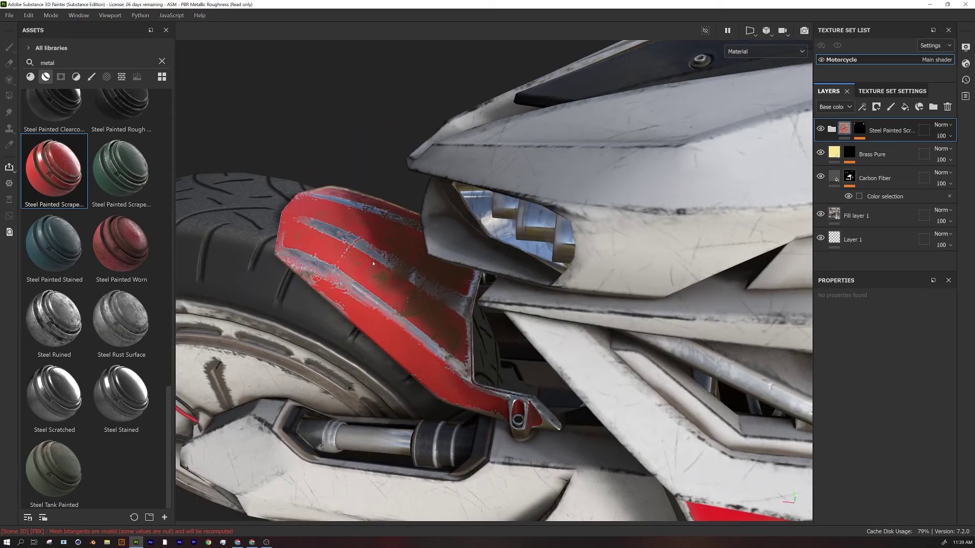
Cycle through the drone's mesh maps to examine ambient occlusion and curvature, and return to the material view.
key(b)
key(b)
key(b)
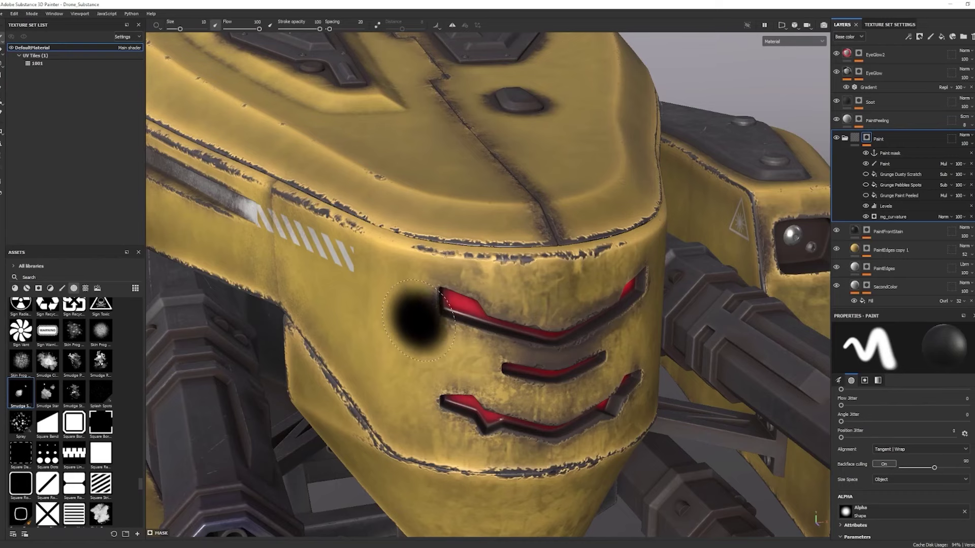
key(b)
key(b)
key(b)
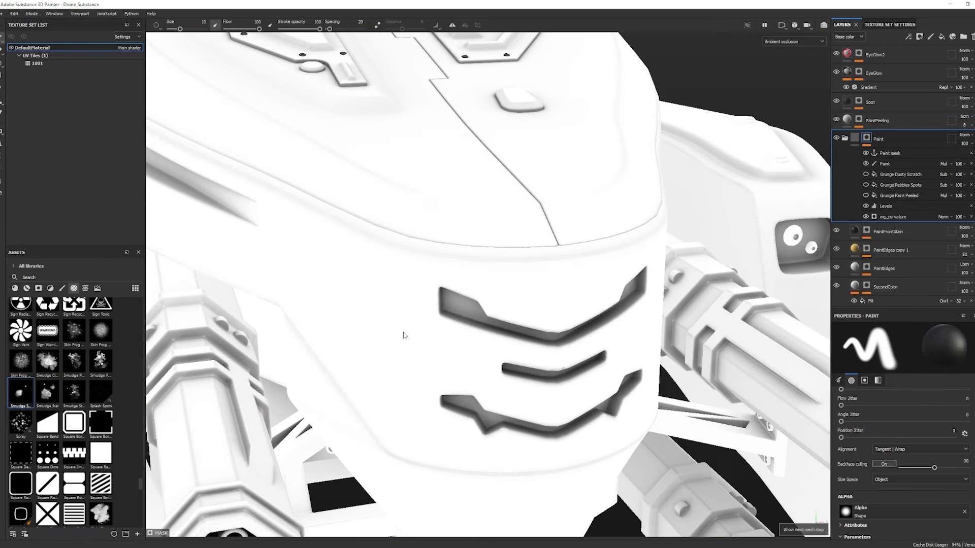
alt+drag(402, 378, 490, 402)
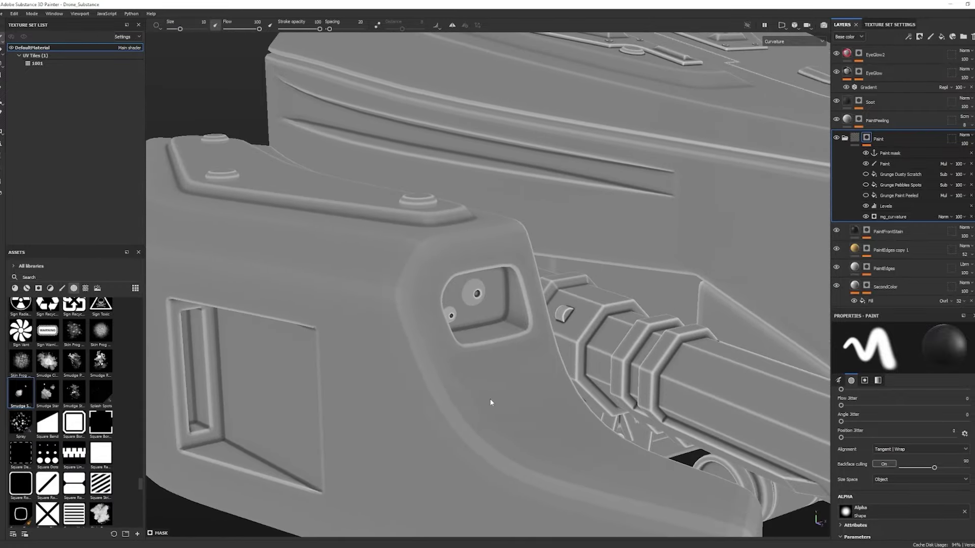
key(m)
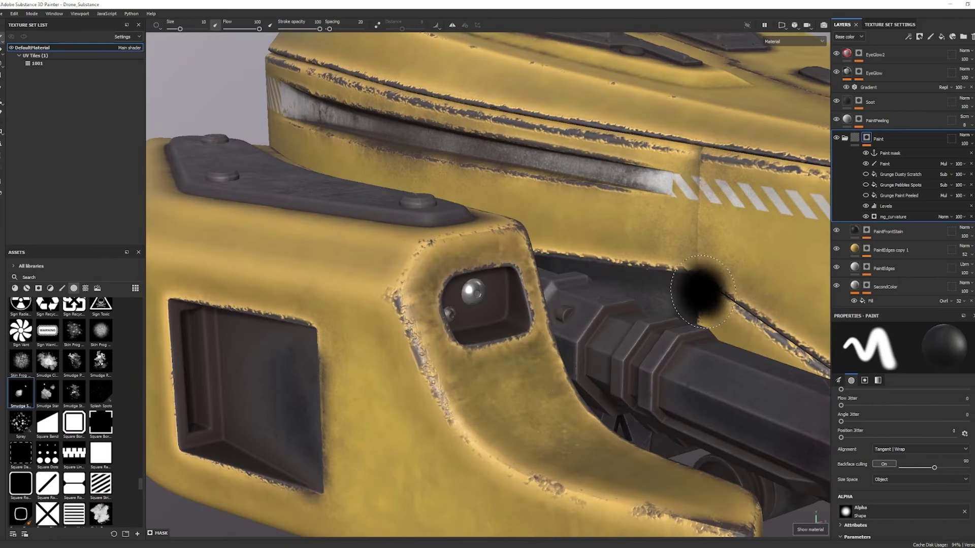
Add a paint layer directly above Layer 1 and name it Details.
alt+drag(701, 288, 461, 275)
alt+middle_drag(461, 274, 456, 277)
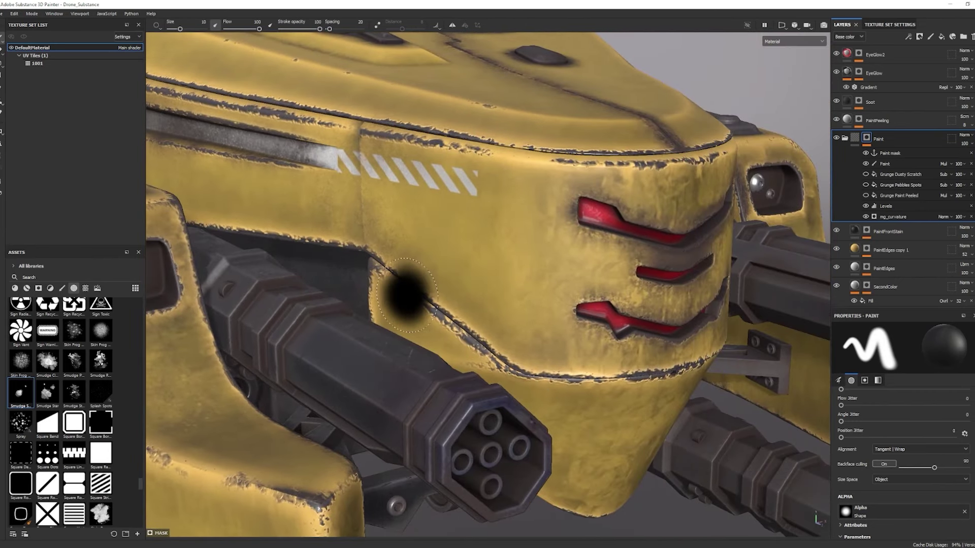
alt+middle_drag(309, 297, 570, 204)
alt+drag(438, 276, 413, 284)
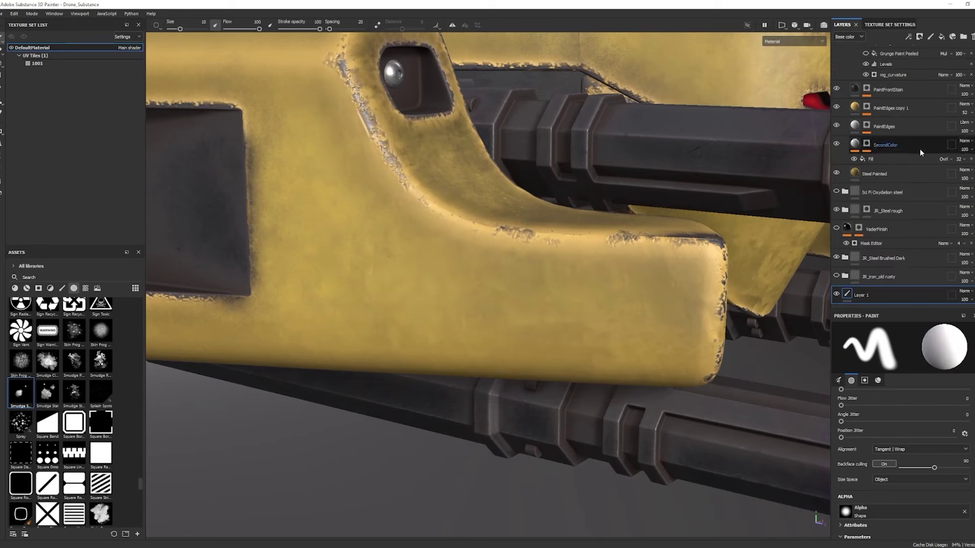
click(932, 38)
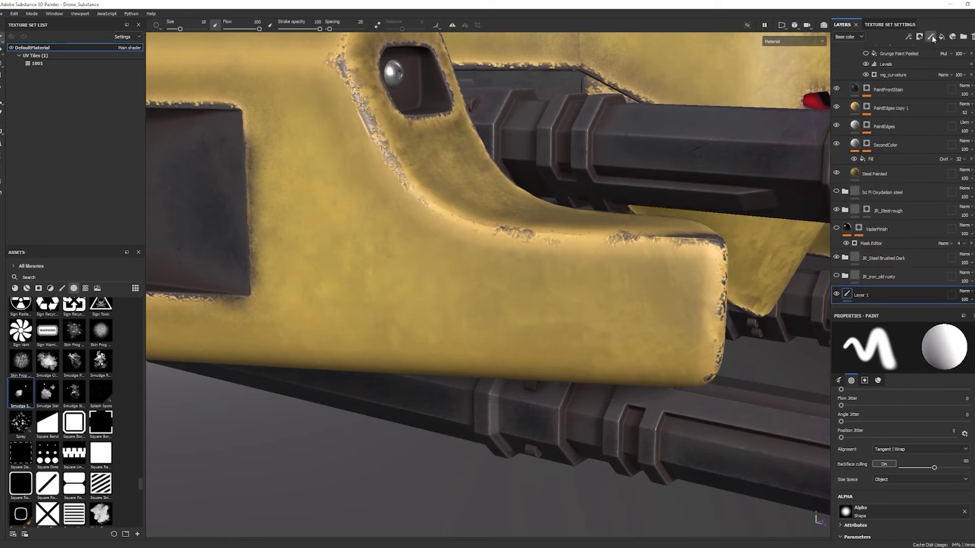
double_click(870, 294)
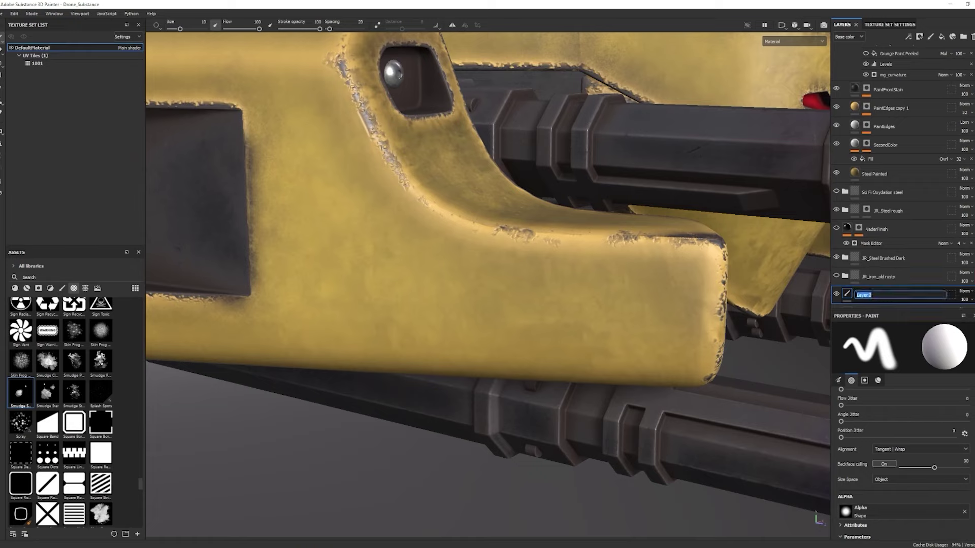
text(Details)
key(Return)
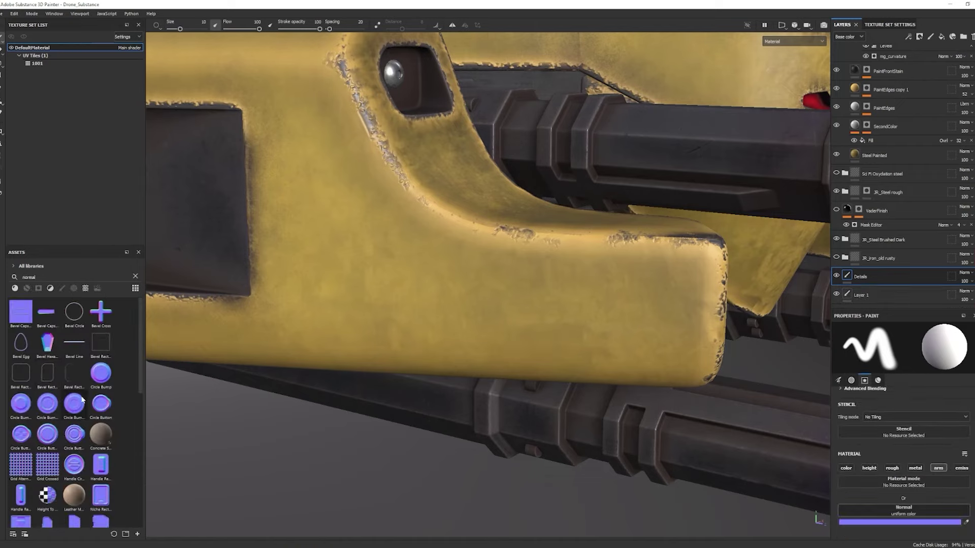
Load the Circle Button Steps normal map into the brush, set the size to 20.28, and stamp it on the drone's side armor.
mouse_move(74, 443)
mouse_down()
mouse_move(703, 525)
mouse_move(876, 509)
mouse_up()
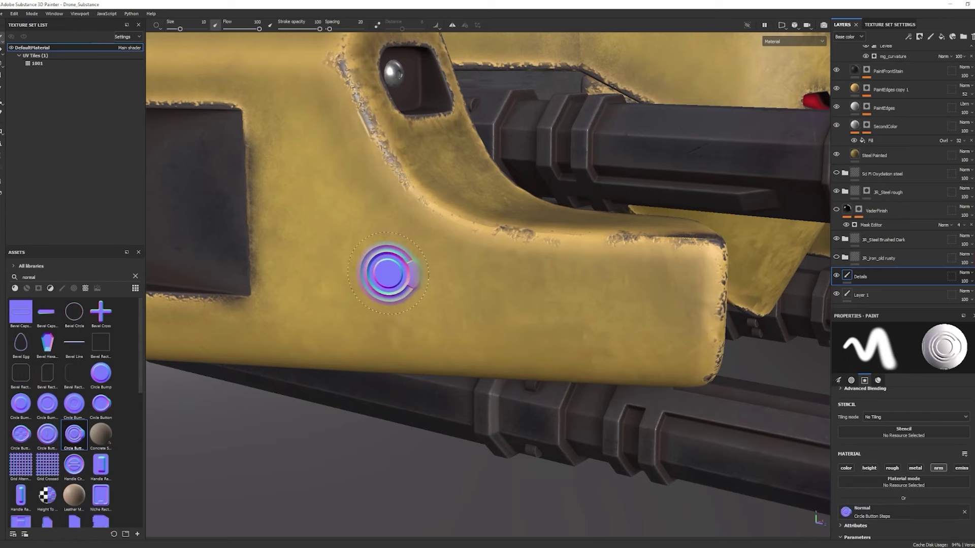
alt+right_drag(371, 283, 398, 284)
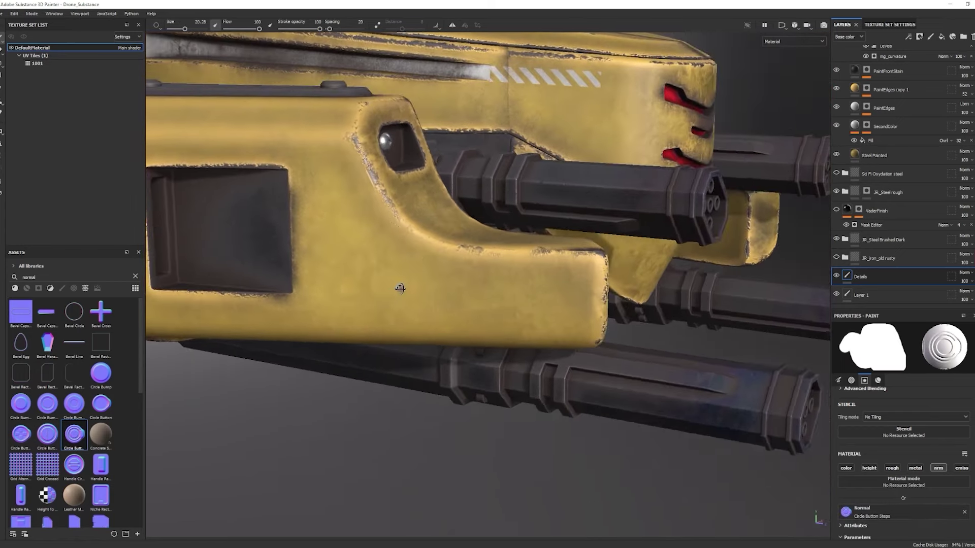
alt+drag(400, 287, 394, 282)
click(369, 274)
Examine the stamped button detail from several angles and compare the material view with the curvature mesh map.
alt+drag(378, 407, 437, 454)
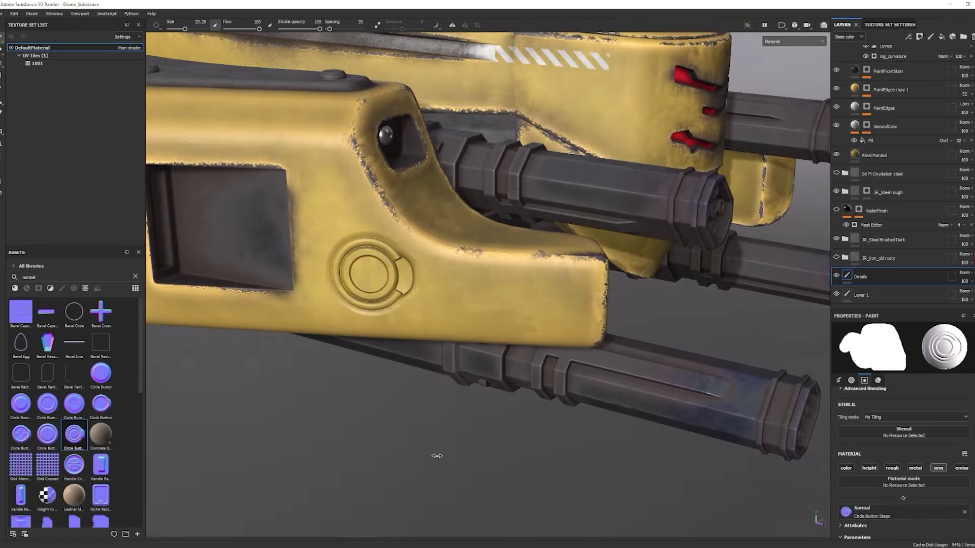
shift+right_drag(438, 455, 423, 453)
alt+drag(423, 452, 444, 442)
alt+right_drag(444, 442, 577, 462)
alt+drag(576, 461, 571, 471)
mouse_move(571, 471)
shift+right_down()
mouse_move(533, 474)
mouse_move(560, 477)
shift+right_up()
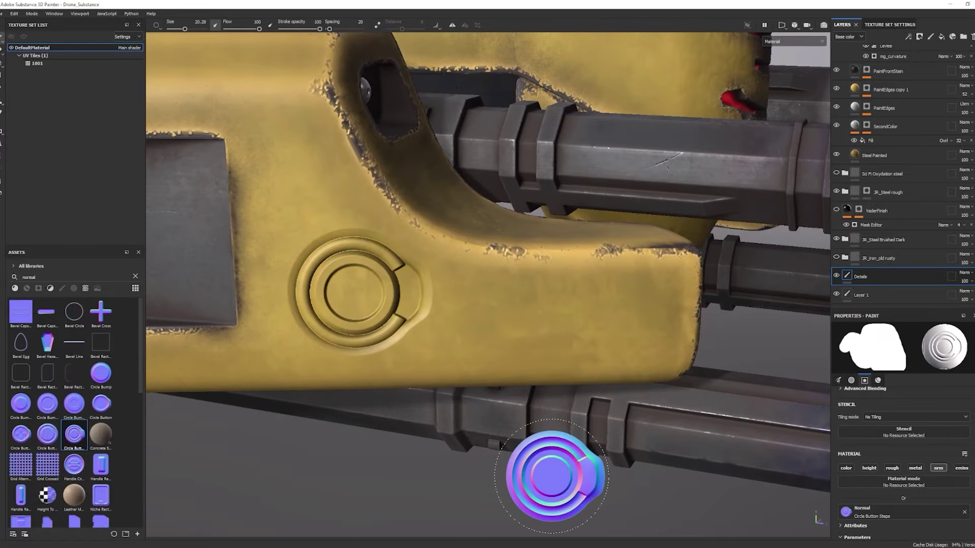
alt+drag(522, 463, 370, 348)
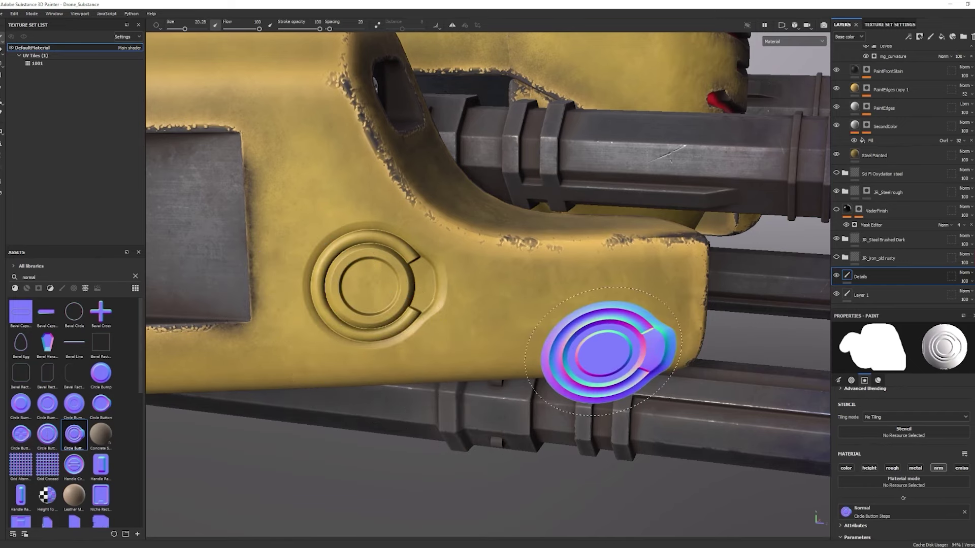
key(b)
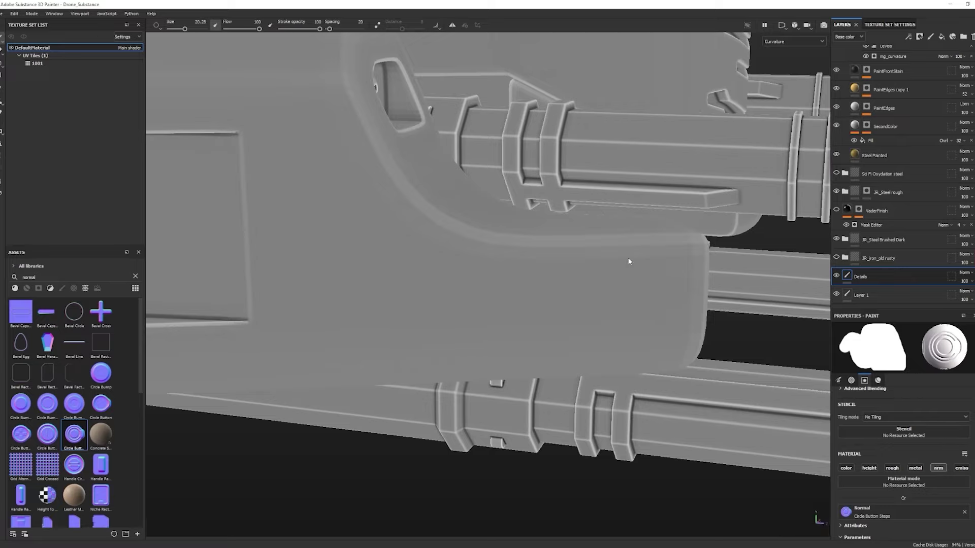
key(m)
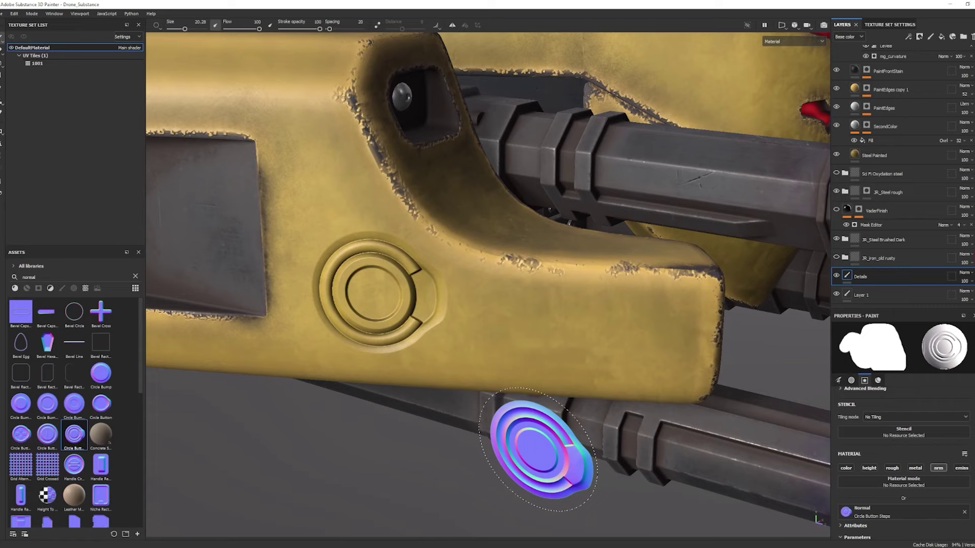
Add an anchor point named Details to the Details layer.
right_click(847, 276)
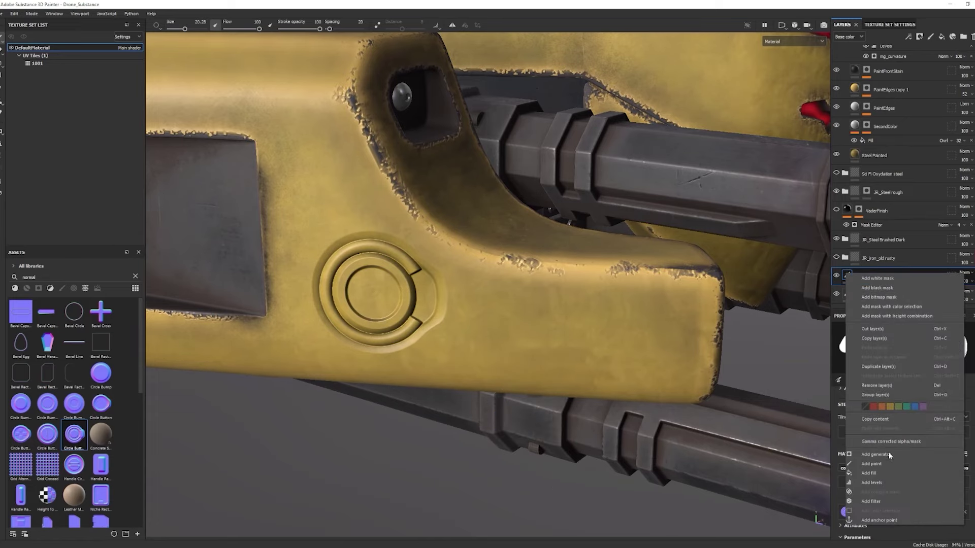
click(880, 519)
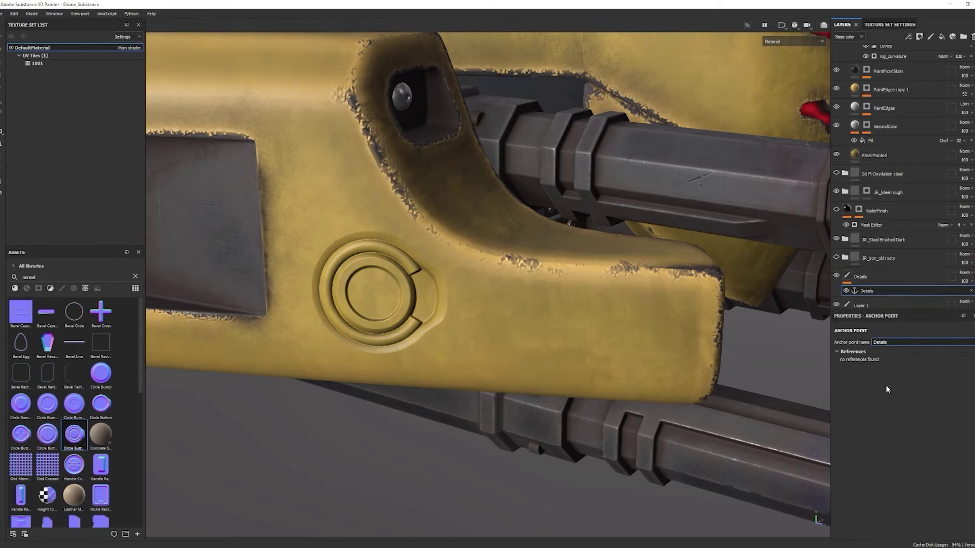
click(874, 277)
Enable Use Micro Details on the mg_curvature generator in the Paint folder's mask.
scroll(877, 192, up, 1)
scroll(877, 191, up, 2)
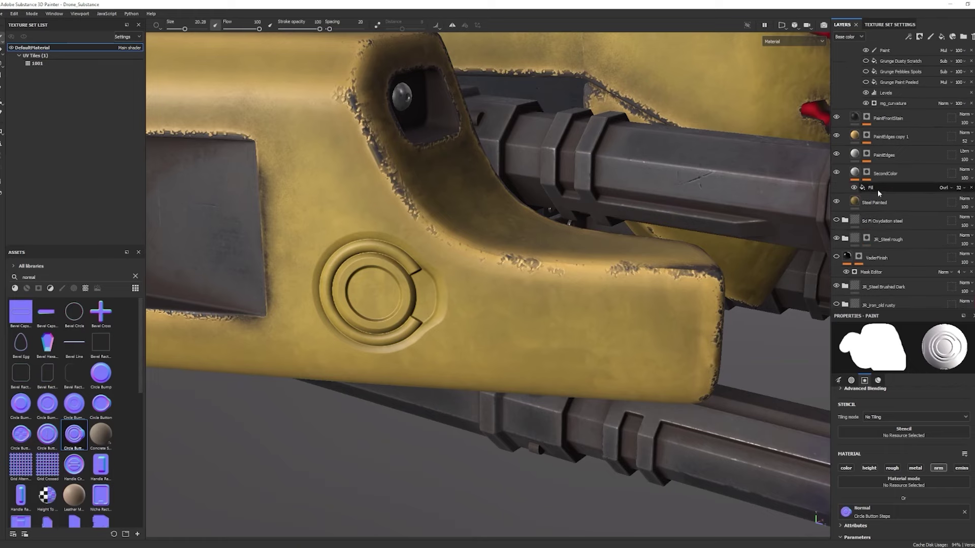
click(855, 120)
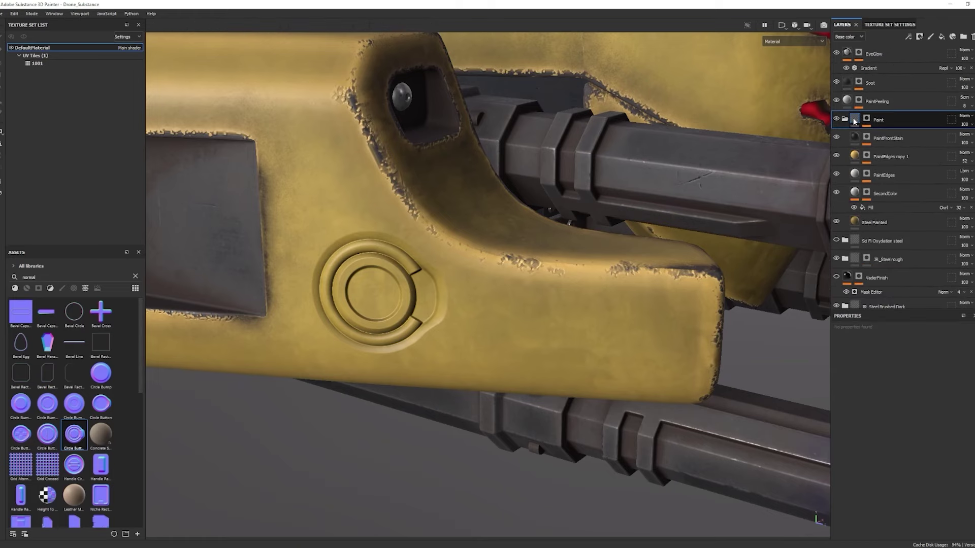
click(865, 119)
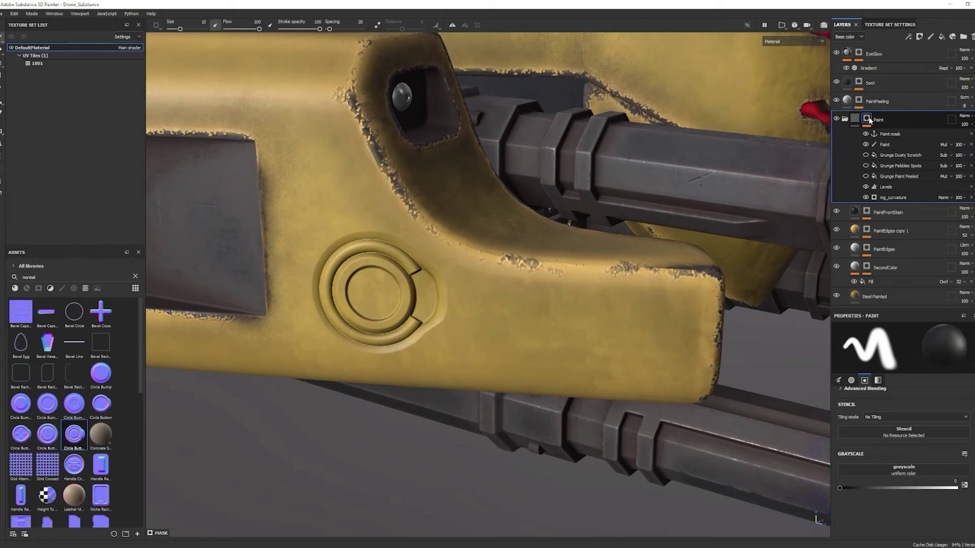
click(888, 198)
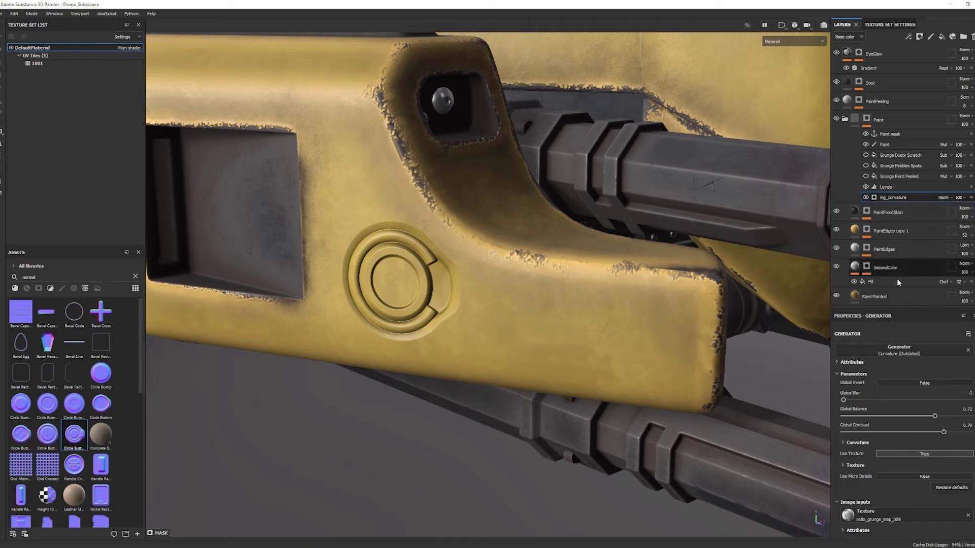
scroll(897, 409, down, 6)
scroll(863, 410, up, 3)
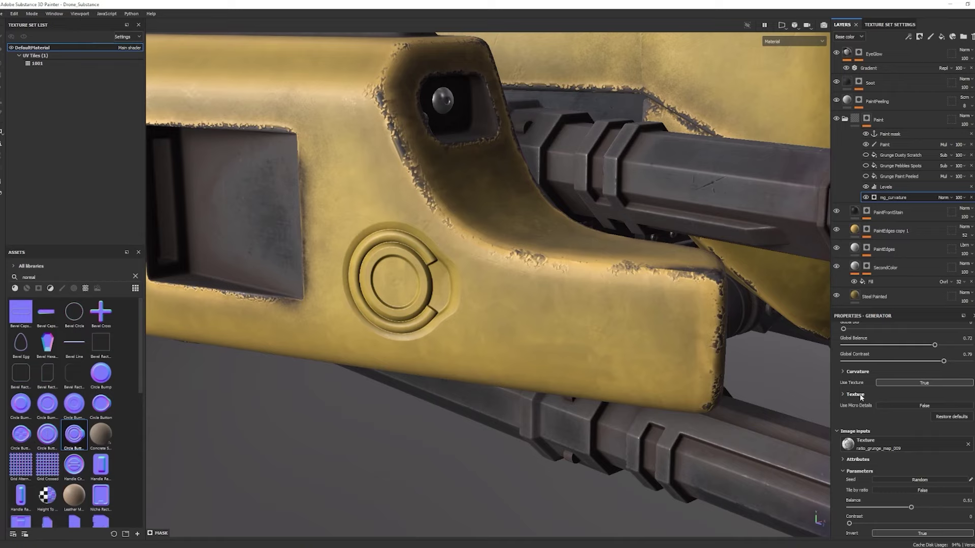
click(891, 406)
click(892, 415)
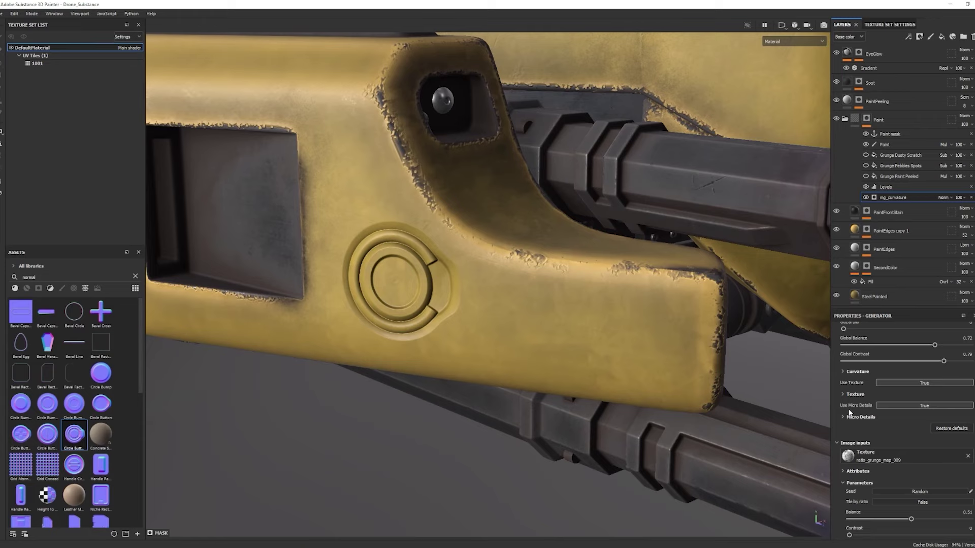
Link the generator's Micro Normal input to the Details anchor point and set its referenced channel to Normal.
scroll(850, 412, down, 3)
scroll(849, 413, down, 2)
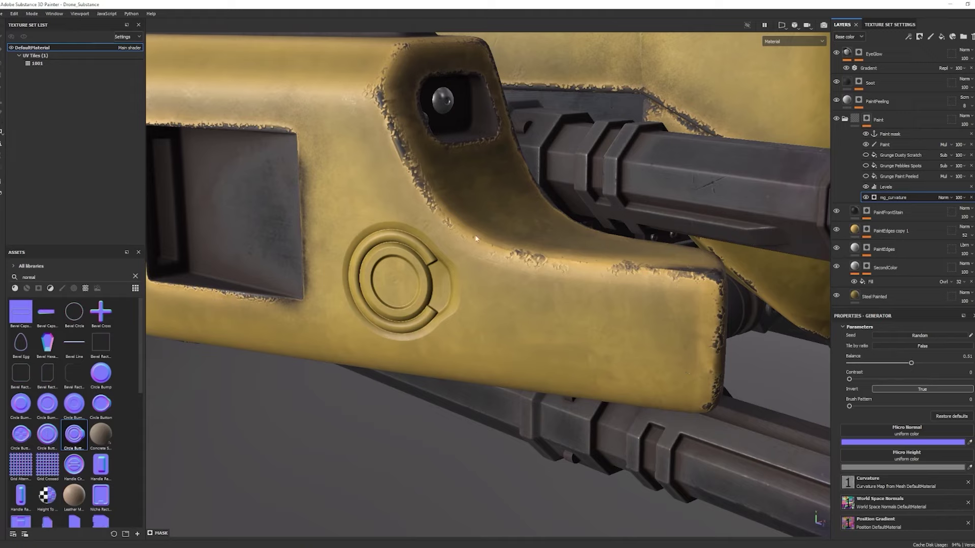
click(903, 432)
click(924, 438)
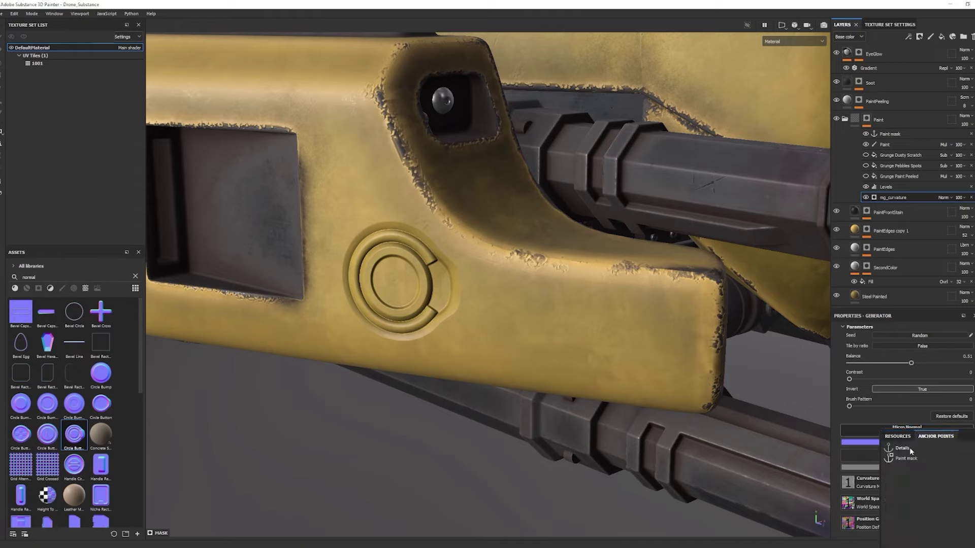
click(902, 448)
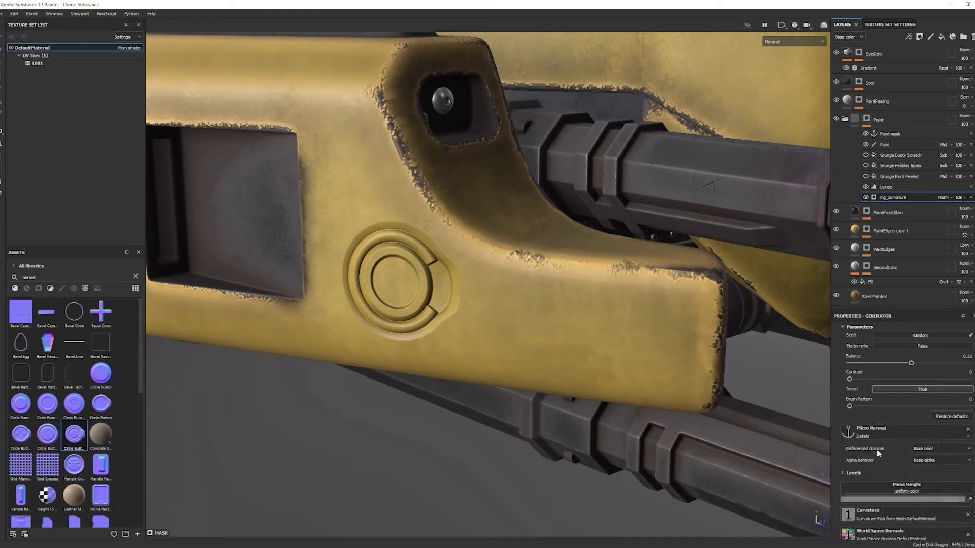
click(925, 451)
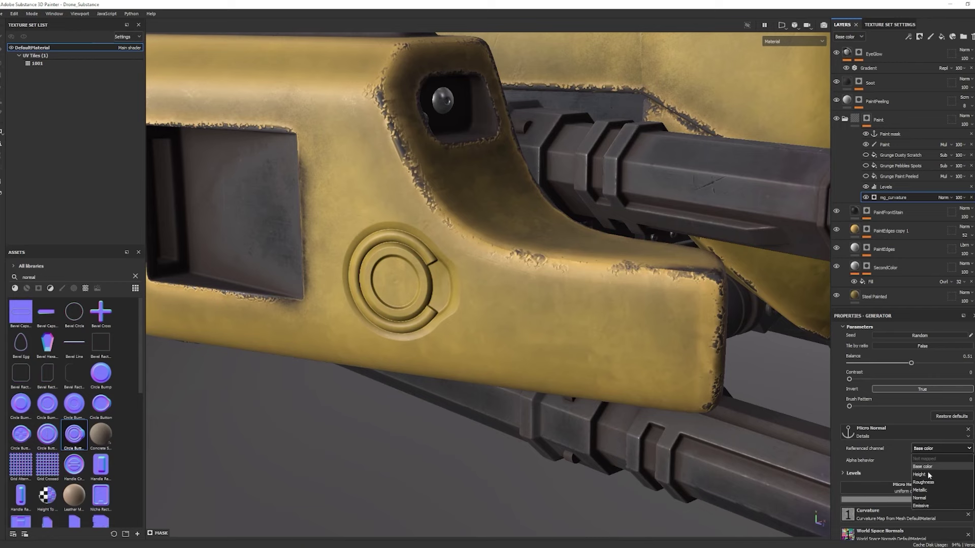
click(931, 499)
Set the curvature generator's Global Balance to 0.52 and check the edge wear around the stamped button detail.
alt+drag(388, 407, 404, 274)
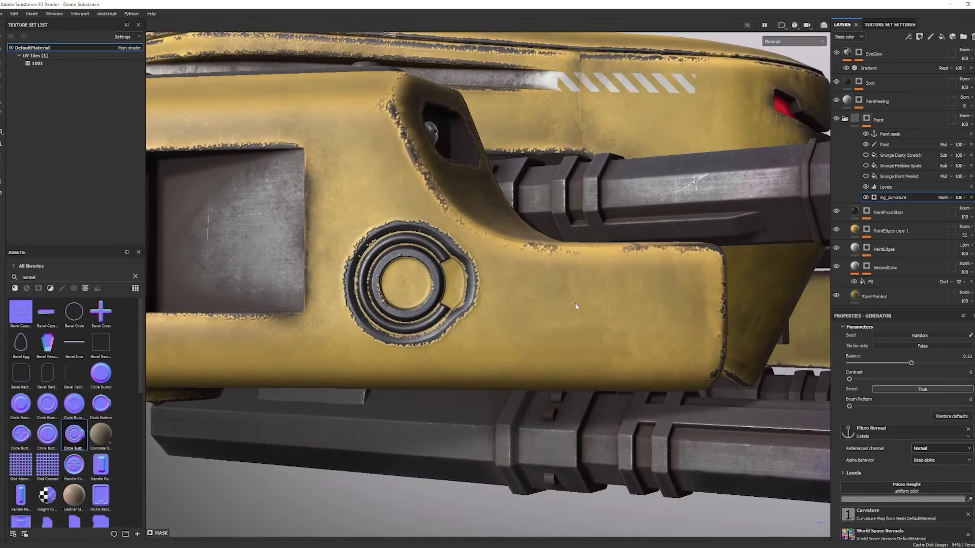
alt+drag(576, 306, 527, 318)
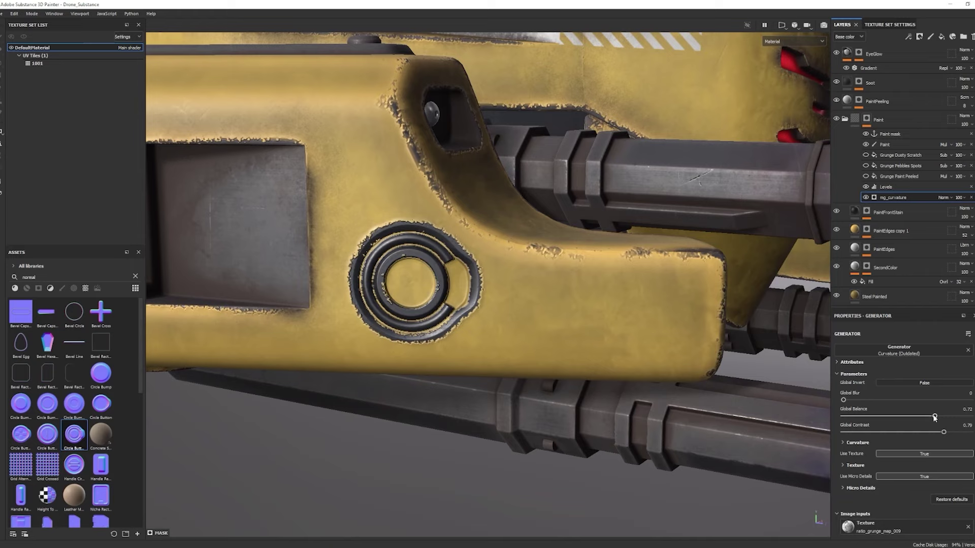
drag(934, 415, 877, 417)
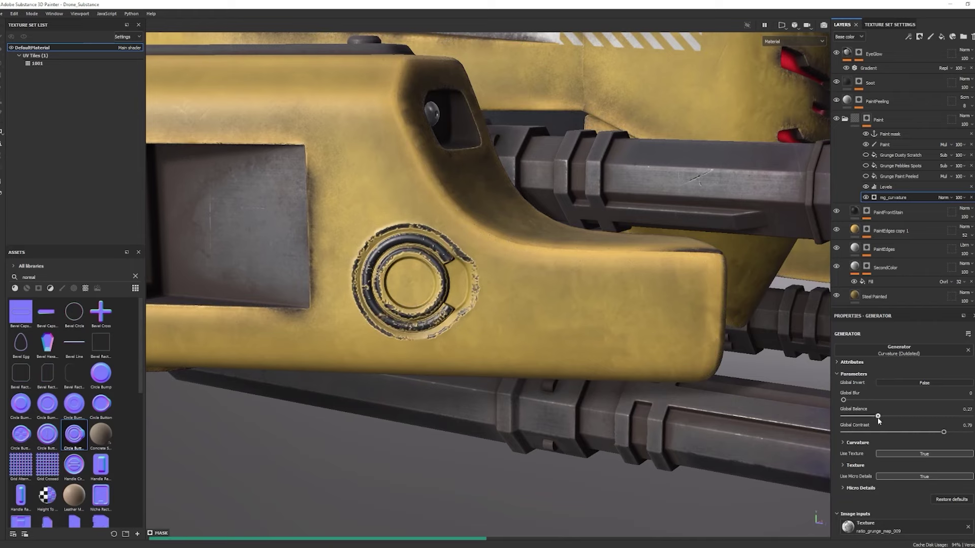
click(907, 417)
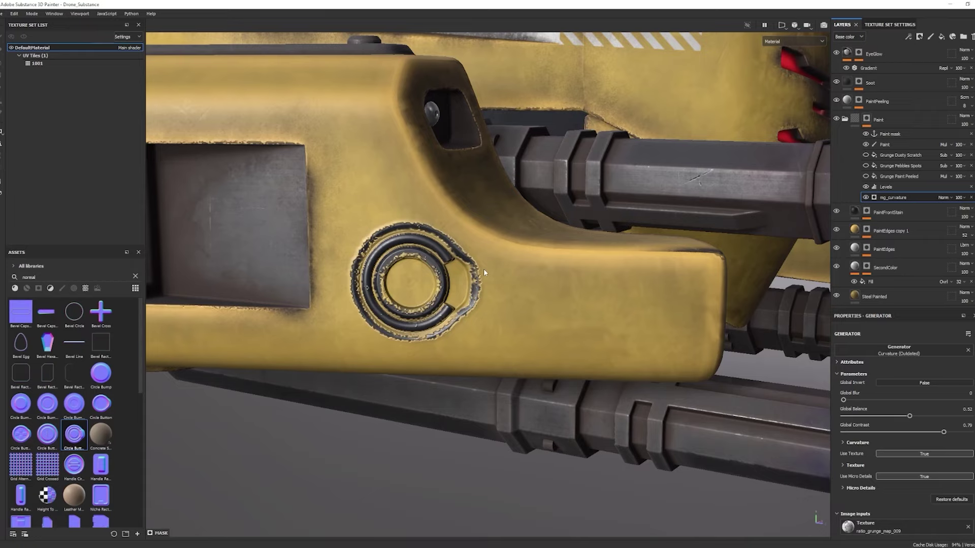
alt+drag(483, 270, 421, 245)
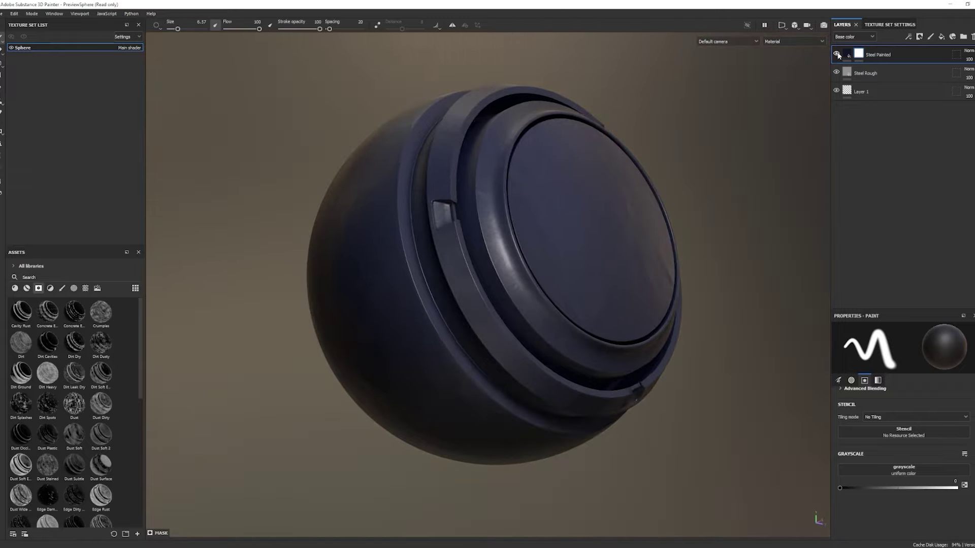
Compare the preview sphere with and without Steel Painted, and apply the paint damage smart mask to that layer.
click(837, 54)
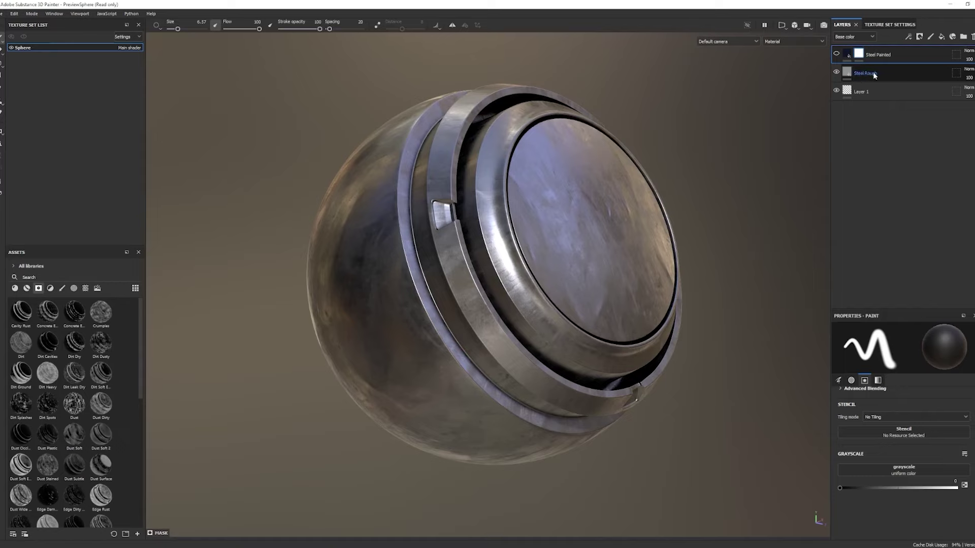
click(836, 54)
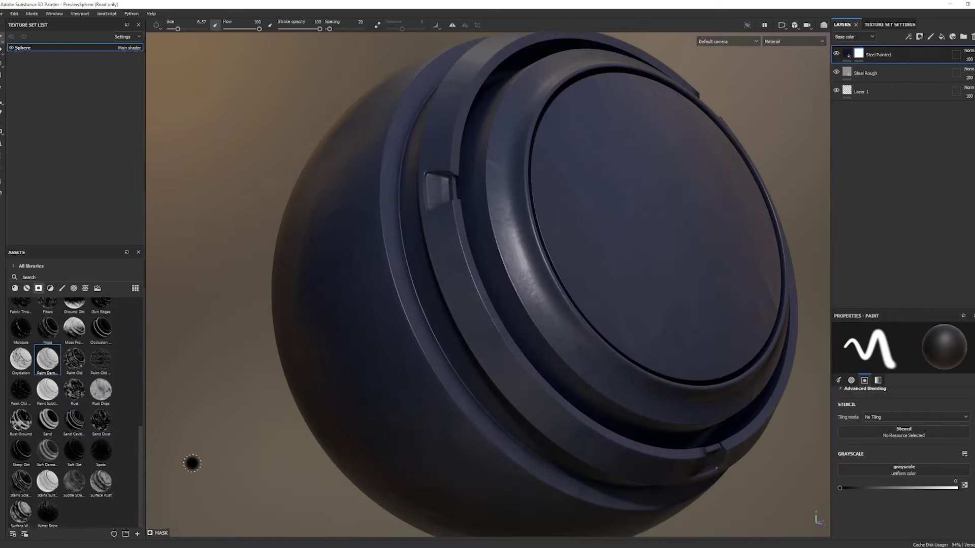
mouse_move(47, 359)
mouse_down()
mouse_move(622, 239)
mouse_move(868, 56)
mouse_up()
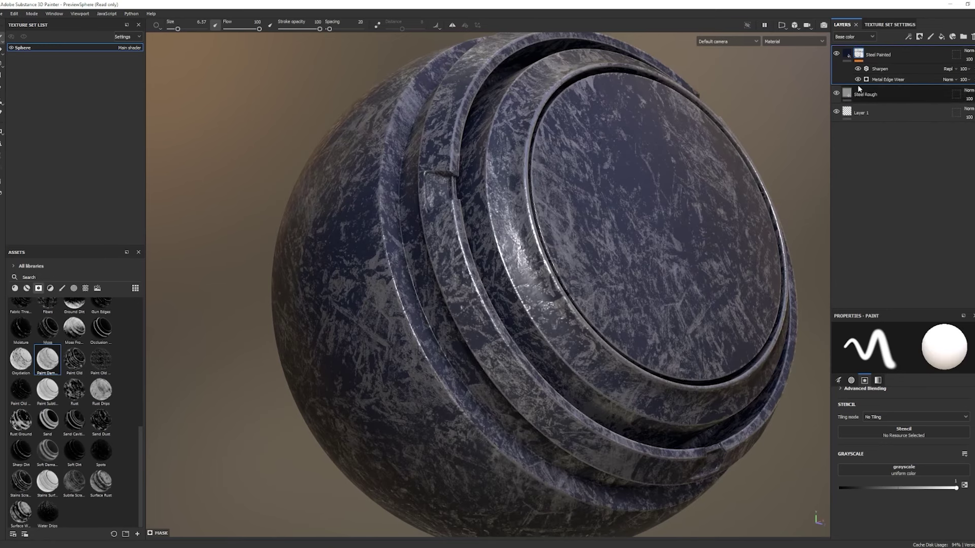
Set the Metal Edge Wear generator's Grunge Amount to 0.13 and adjust its Wear Level for light wear along the edges.
click(888, 79)
drag(937, 411, 879, 411)
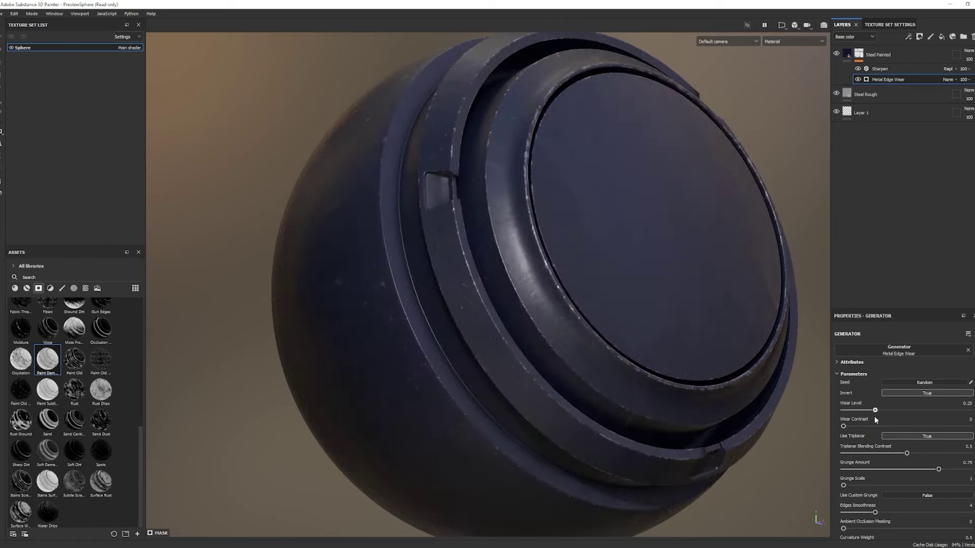
click(870, 470)
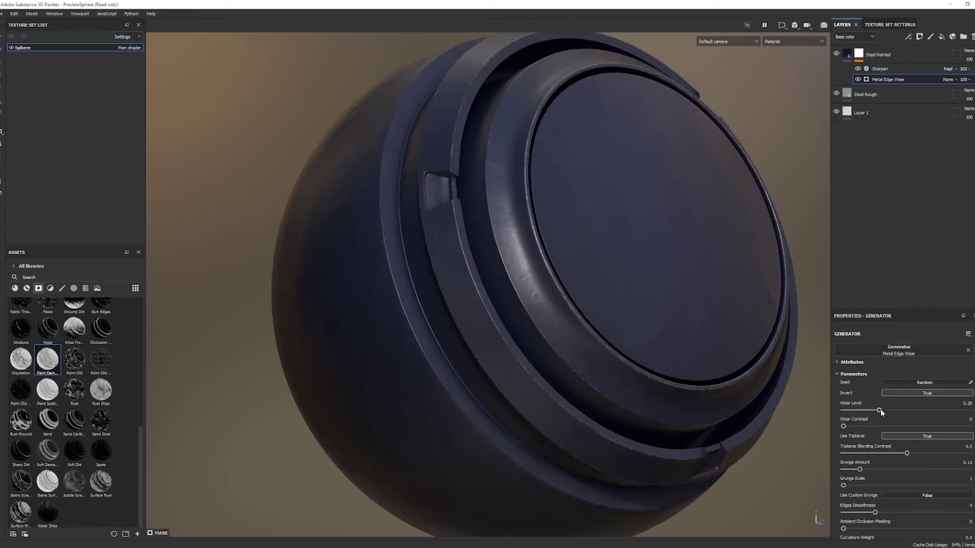
drag(880, 409, 894, 410)
drag(895, 410, 898, 410)
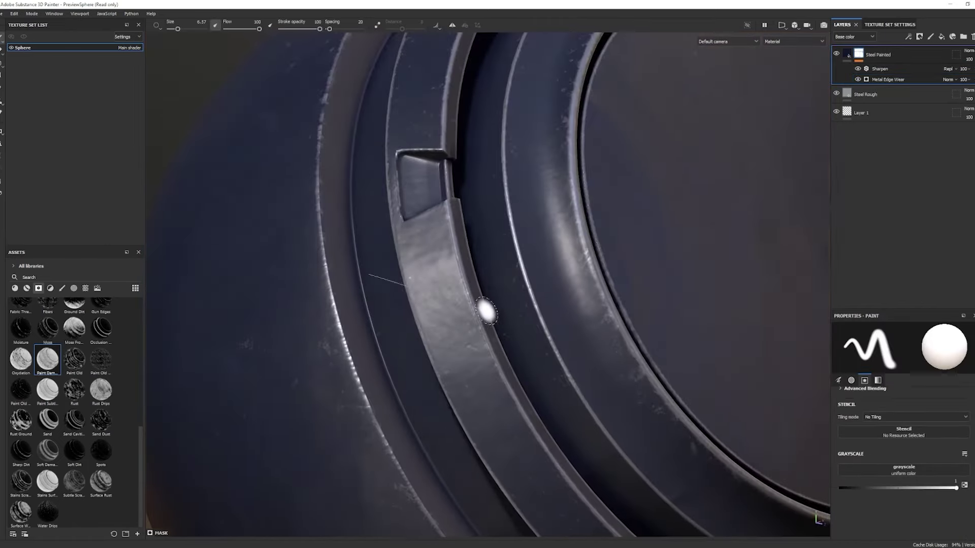
shift+right_drag(486, 312, 512, 312)
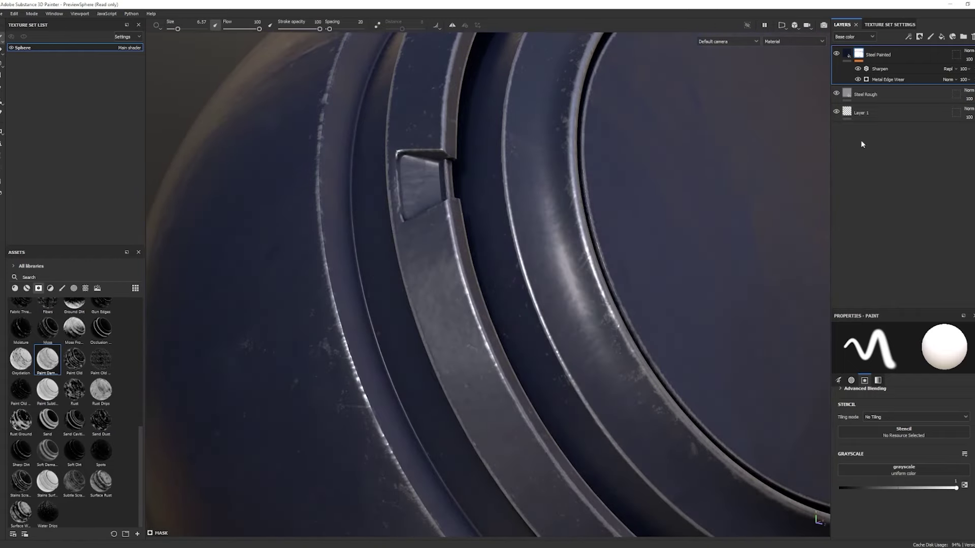
Set the Steel Painted material's Height Position to 0.54 and inspect the paint thickness along the worn edges.
click(847, 56)
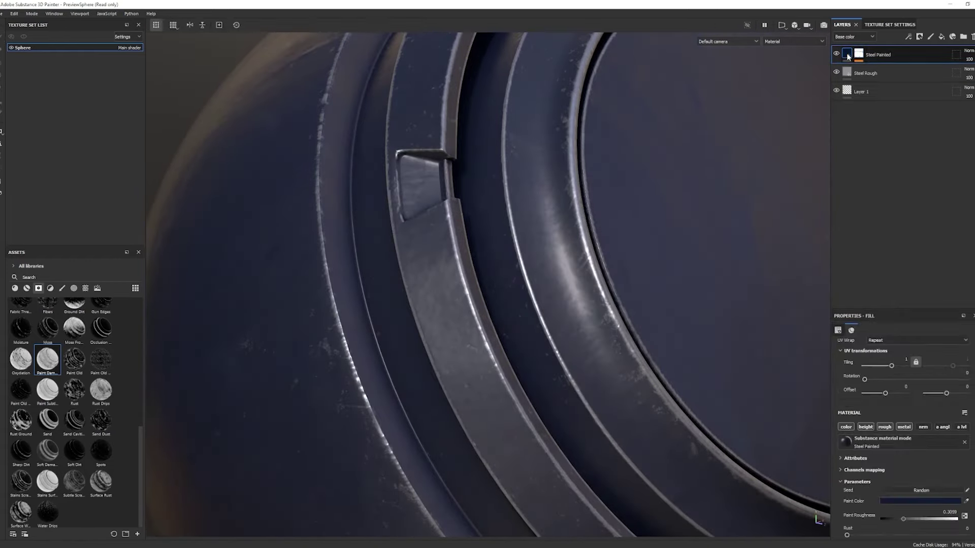
scroll(852, 449, down, 1)
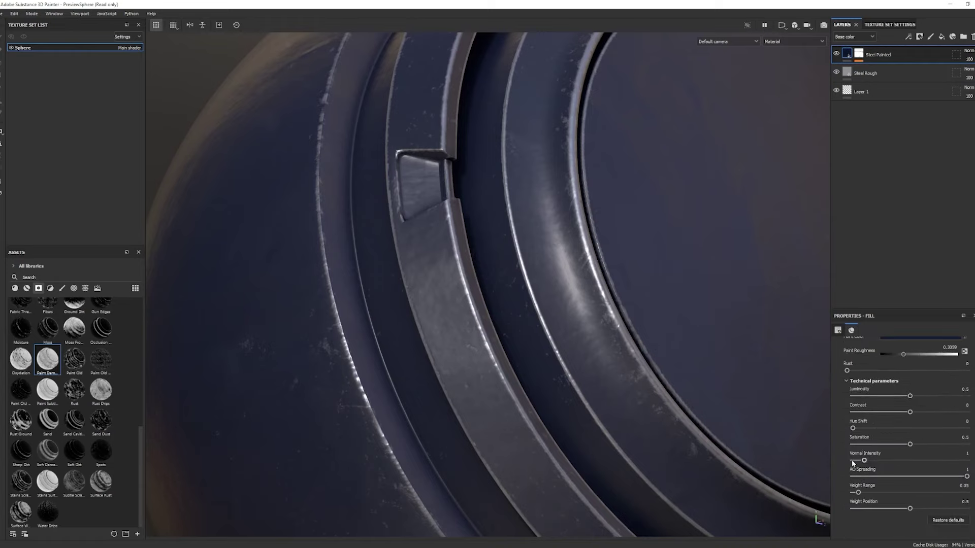
drag(909, 509, 915, 510)
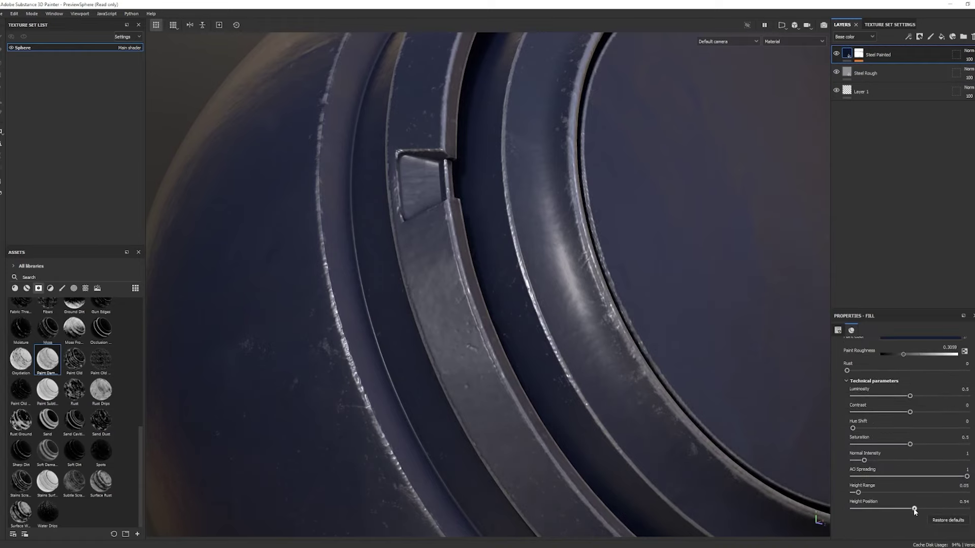
scroll(507, 315, up, 4)
shift+right_drag(500, 282, 474, 277)
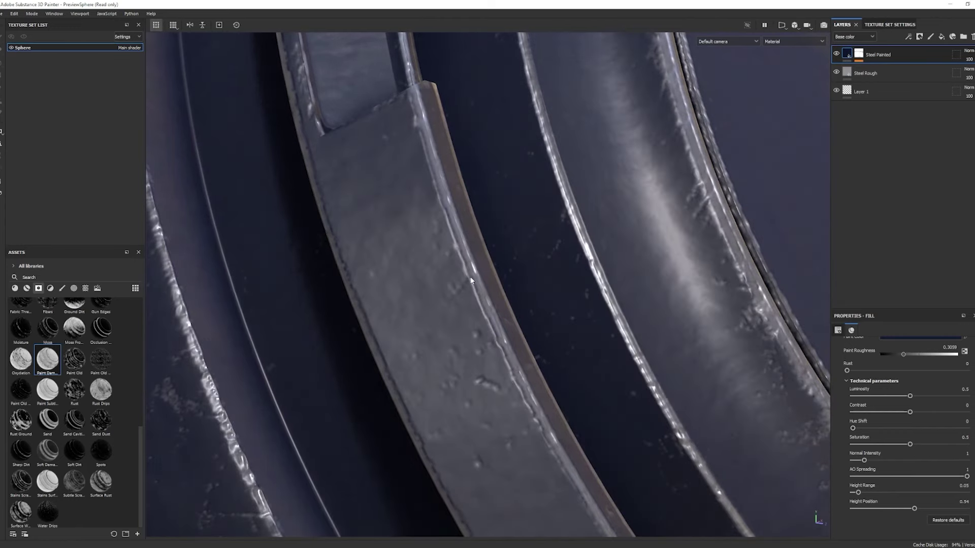
scroll(457, 287, down, 3)
alt+drag(452, 295, 461, 335)
alt+drag(414, 260, 372, 205)
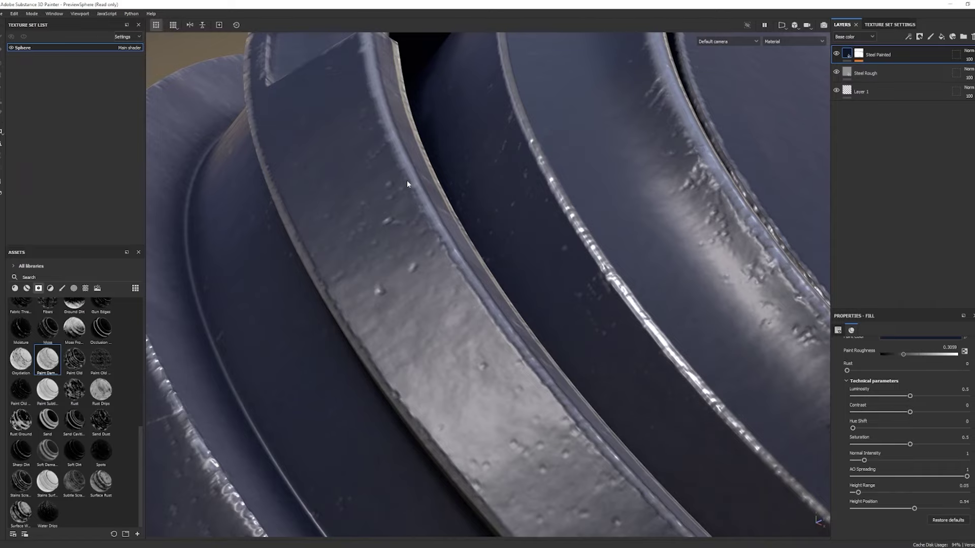
alt+drag(407, 181, 397, 254)
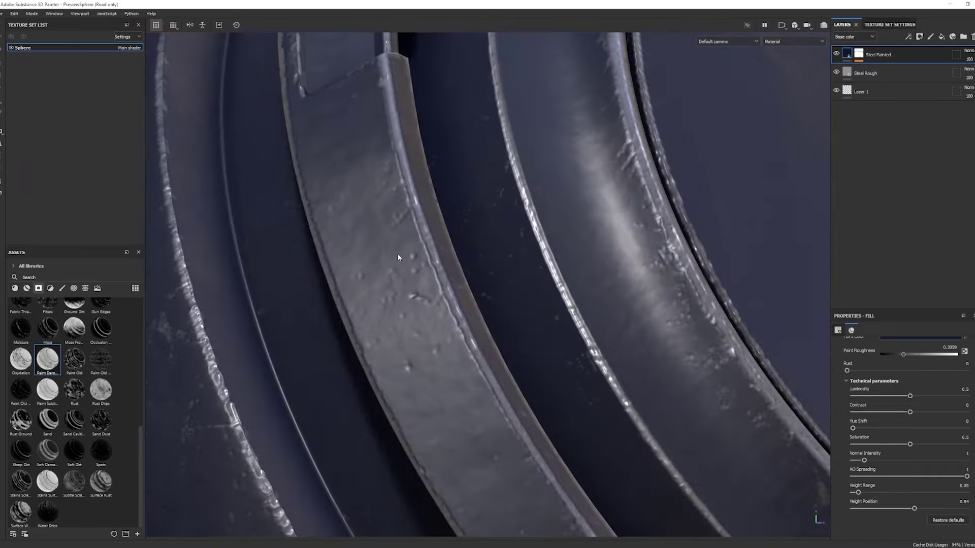
Add an anchor point to the Steel Painted layer's mask and name it Paintmask.
click(861, 57)
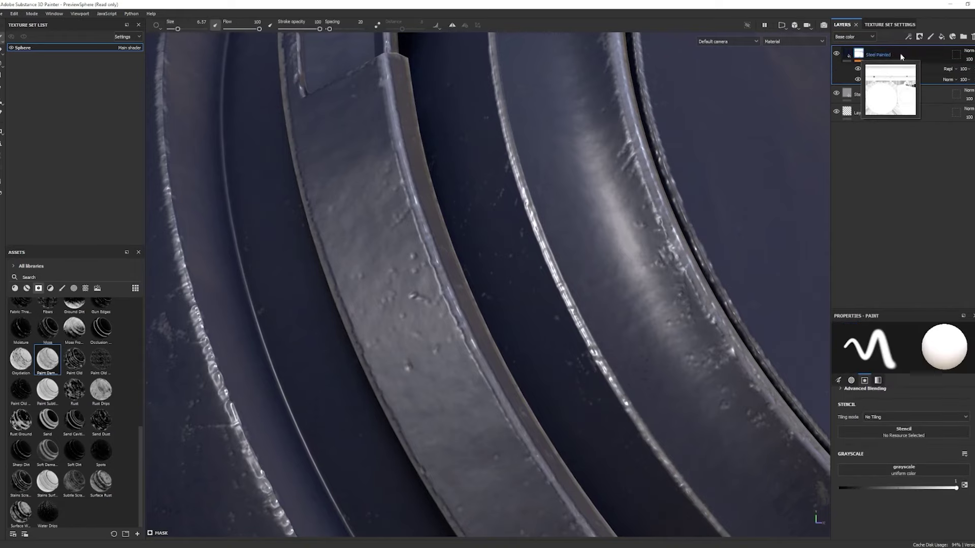
click(908, 37)
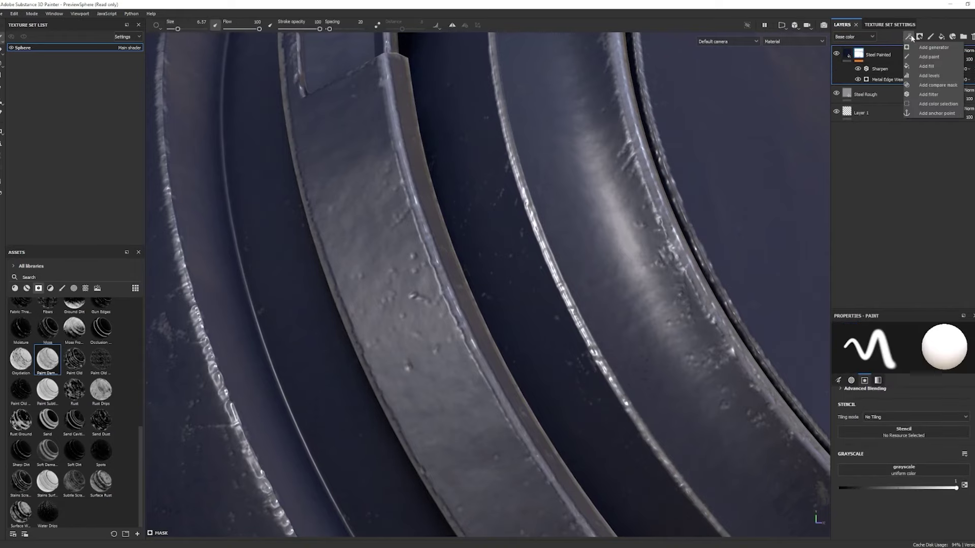
click(930, 113)
key(ctrl+a)
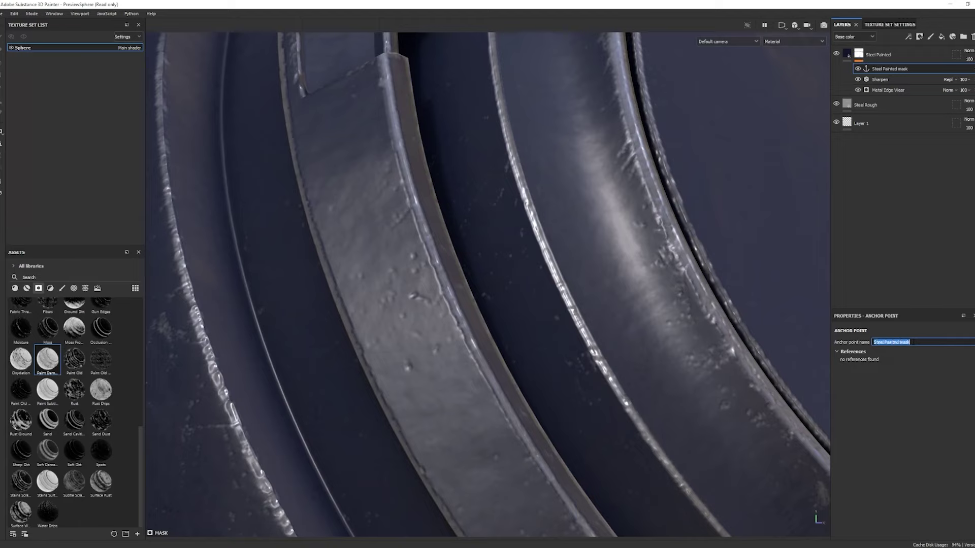
text(Paintmask)
key(Return)
Set the Height Position of the Steel Painted layer's material to 0.5.
click(847, 56)
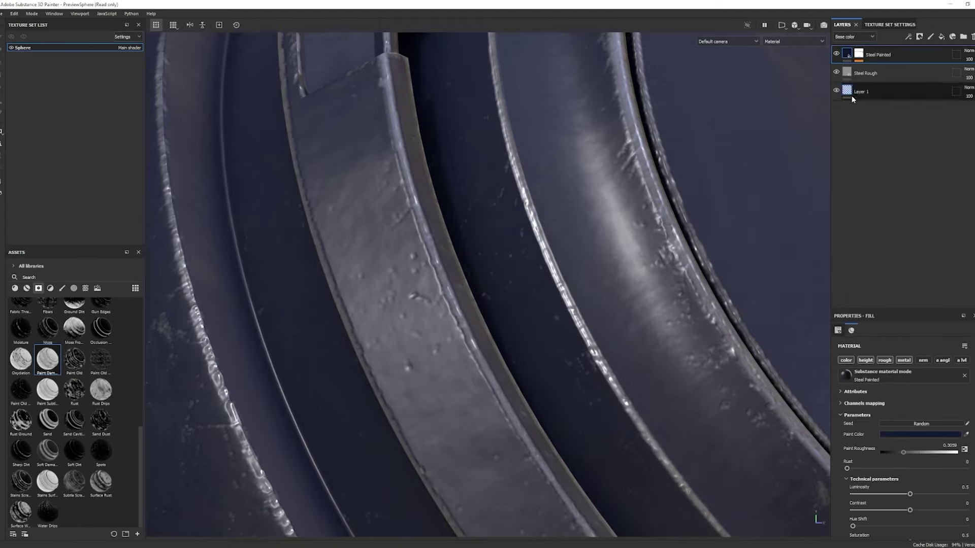
click(964, 506)
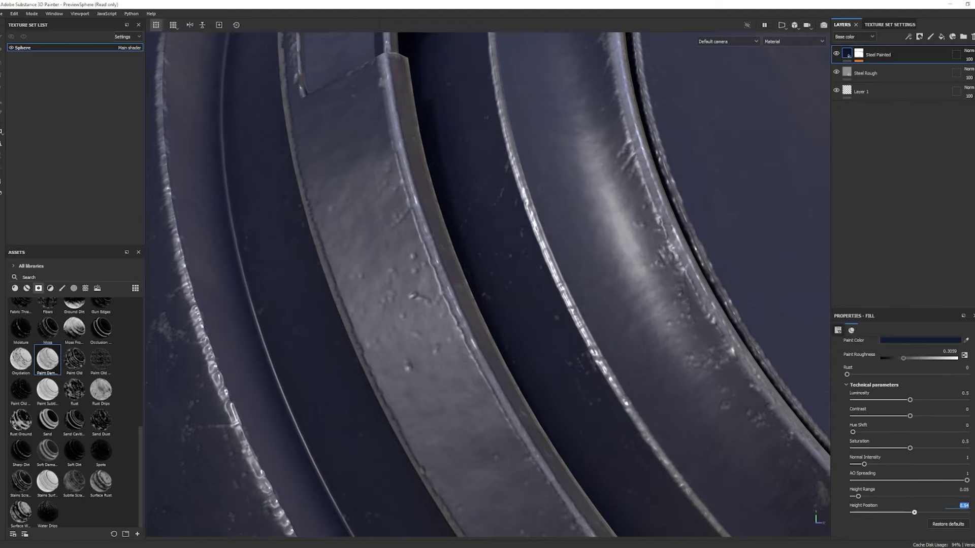
text(0.5)
key(Return)
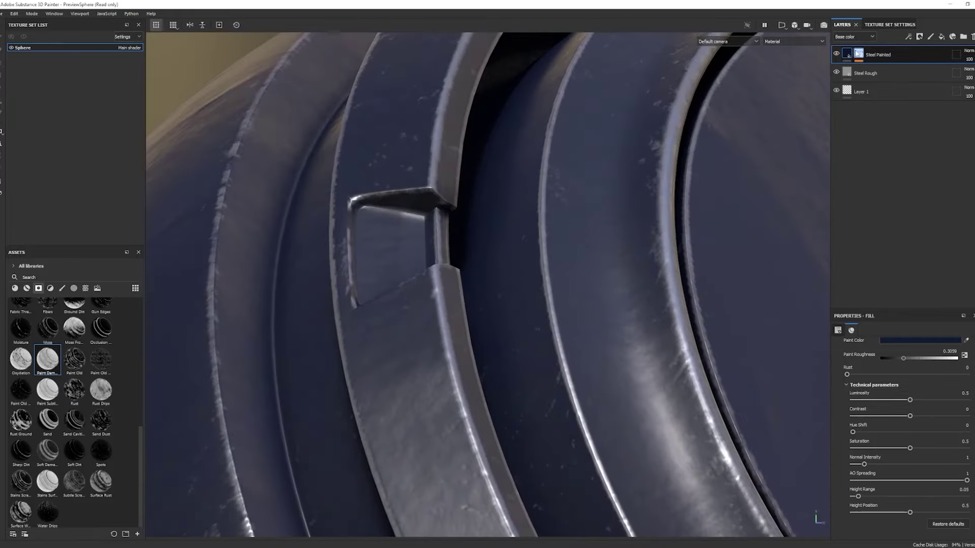
Add a fill layer above Steel Painted and name it PaintHeight.
click(941, 36)
double_click(889, 55)
text(P)
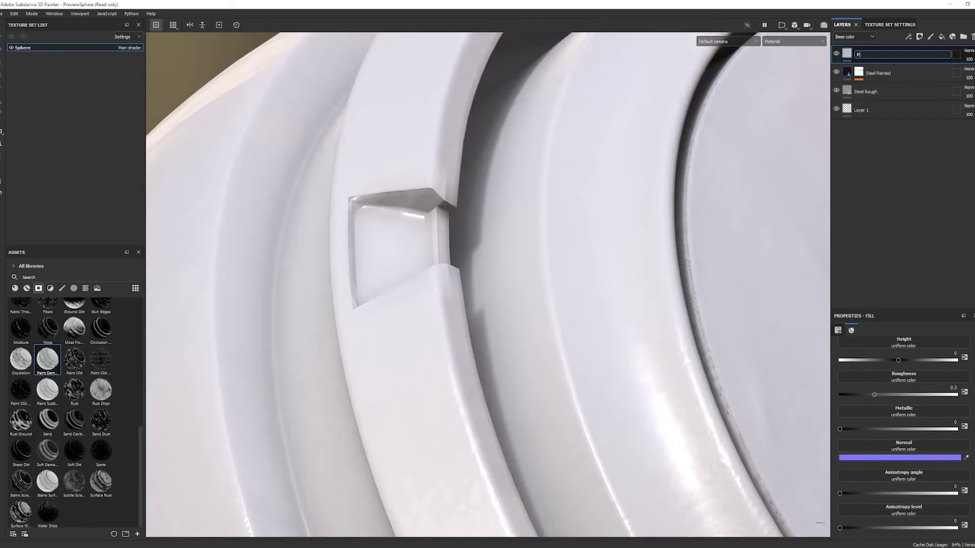
text(aintHeight)
key(Return)
Limit the PaintHeight layer to the height channel and raise its height to about 0.11.
scroll(858, 382, up, 3)
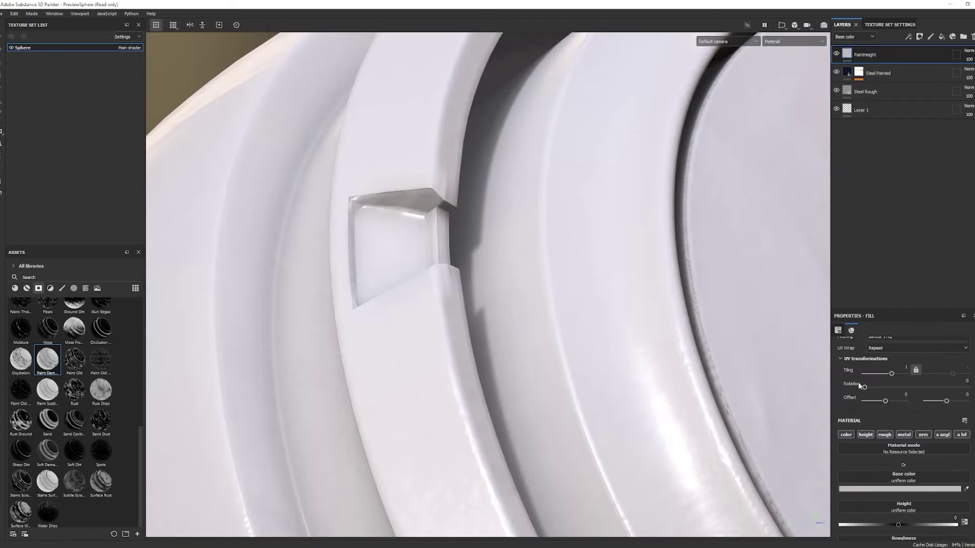
click(851, 436)
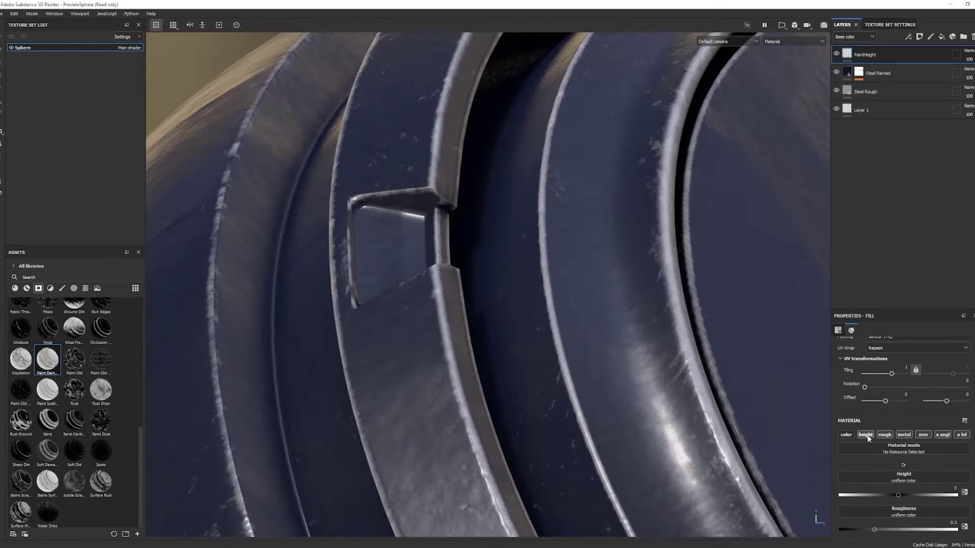
click(937, 434)
click(934, 434)
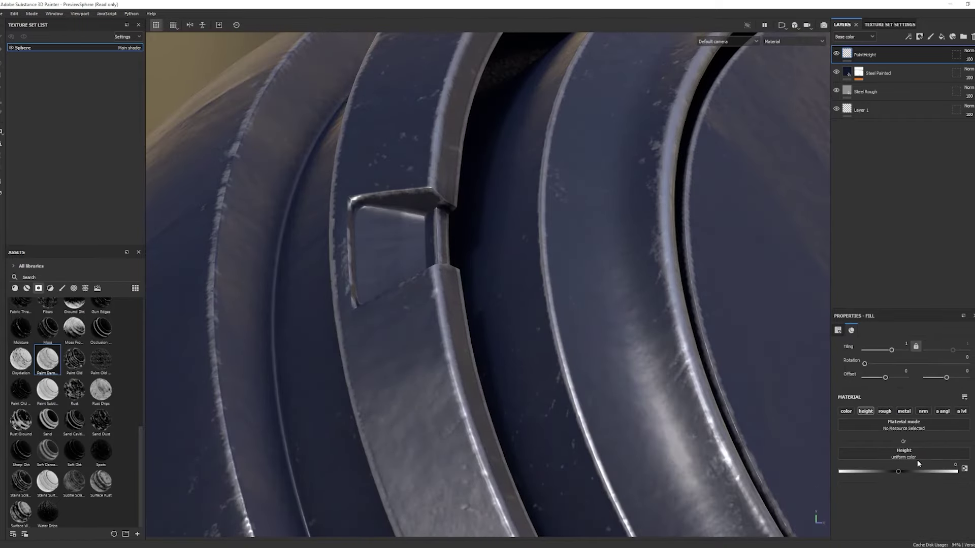
click(897, 470)
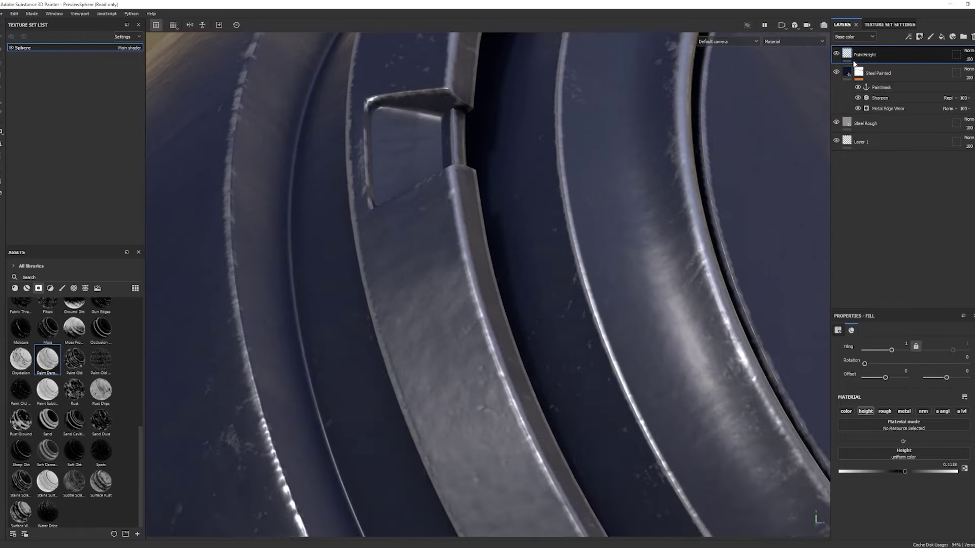
Add a black mask with a fill to PaintHeight and use the Paintmask anchor point as the fill's grayscale source.
mouse_move(846, 58)
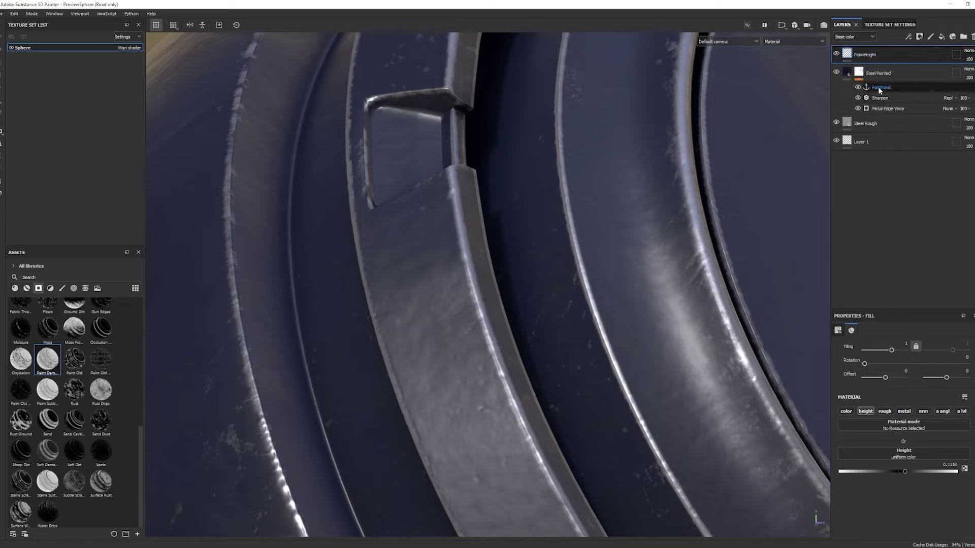
right_click(876, 53)
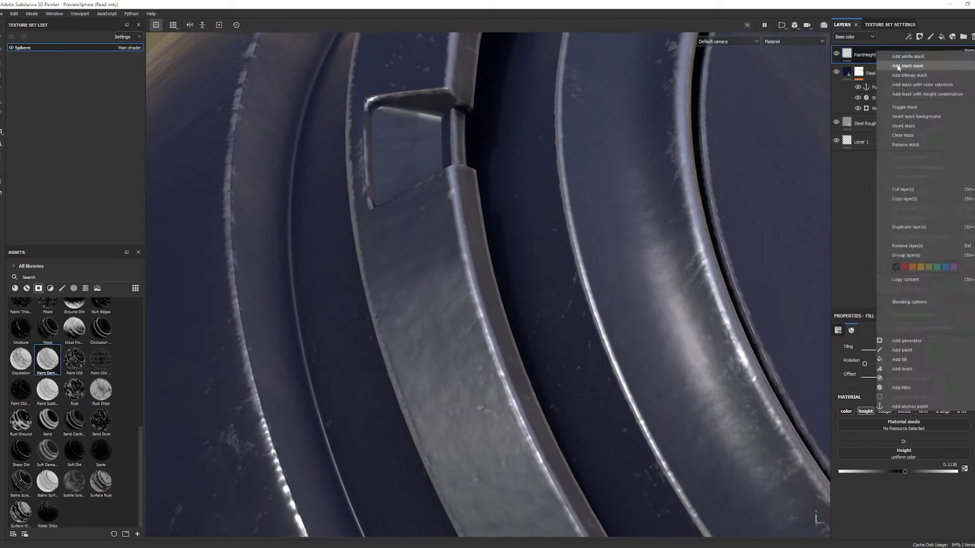
click(897, 64)
click(908, 37)
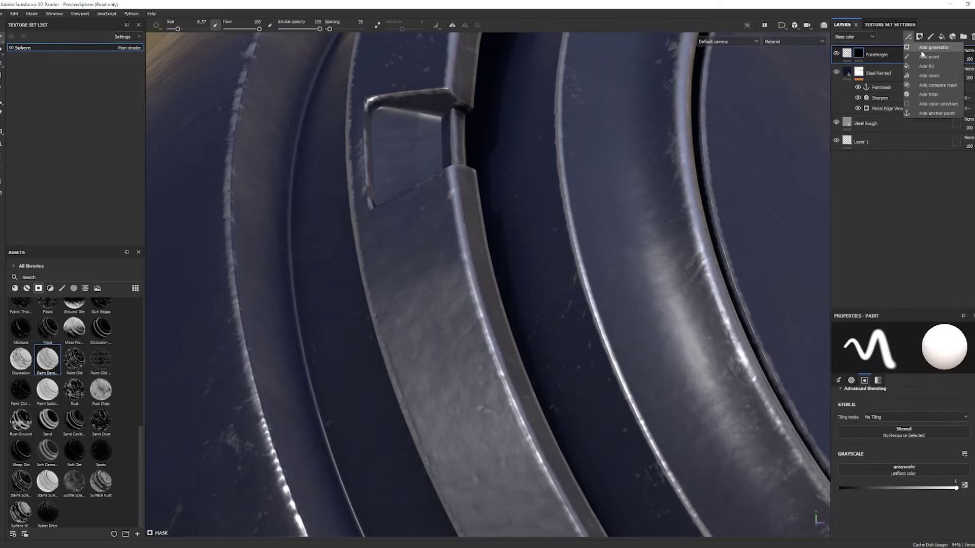
click(914, 69)
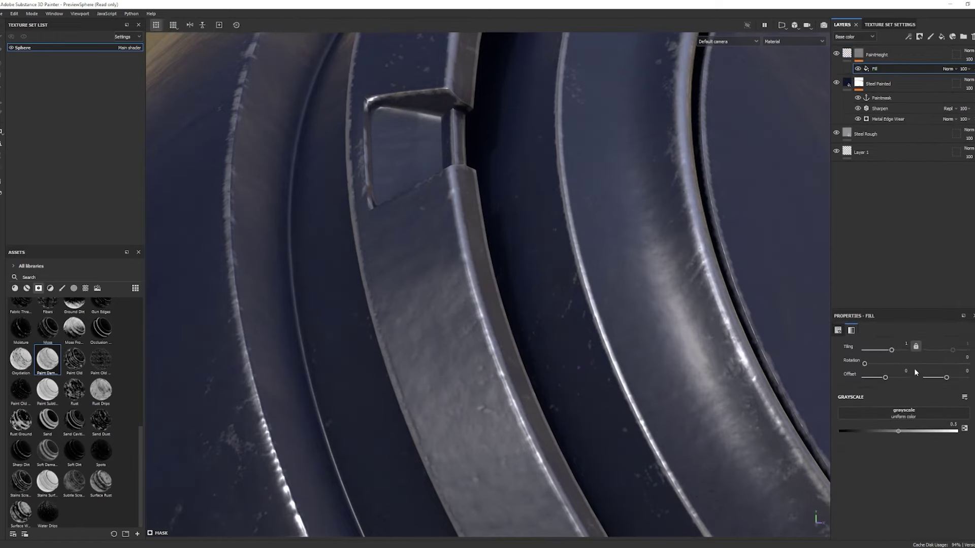
click(910, 415)
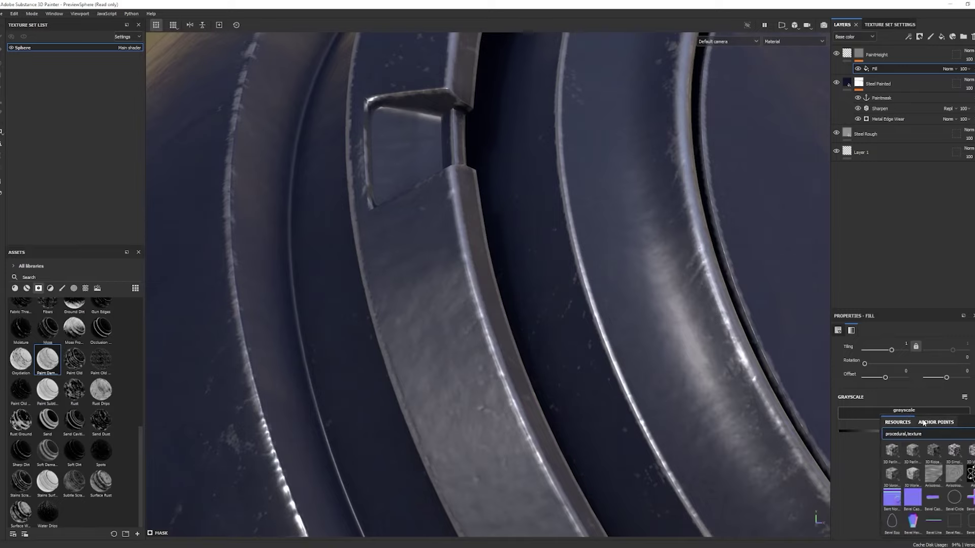
click(922, 422)
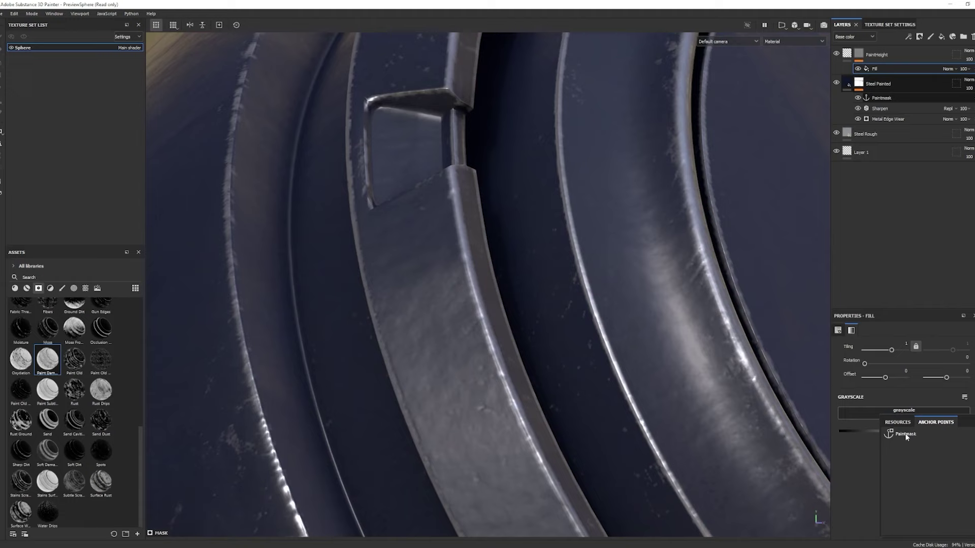
click(904, 435)
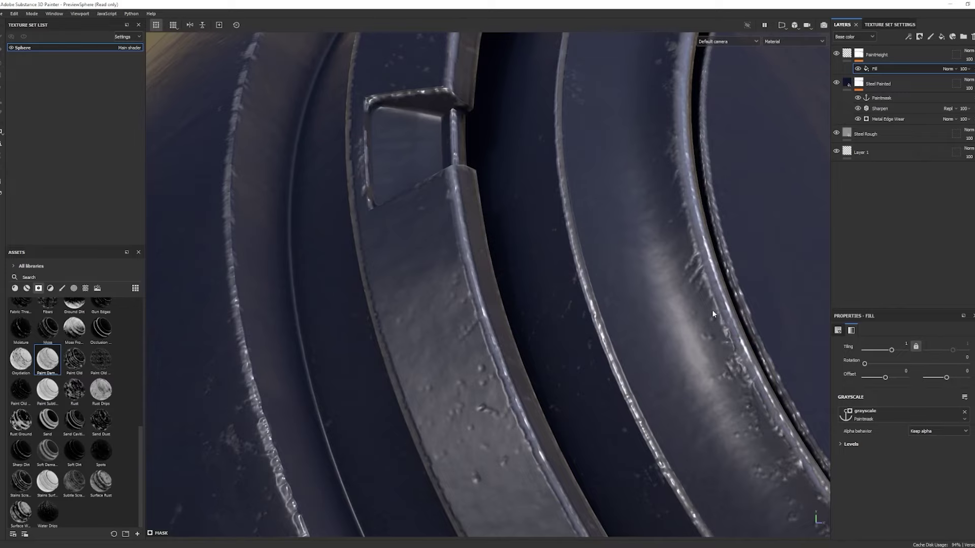
Display the PaintHeight mask on the sphere and add a Highpass filter above its fill.
alt+click(859, 54)
scroll(619, 283, down, 3)
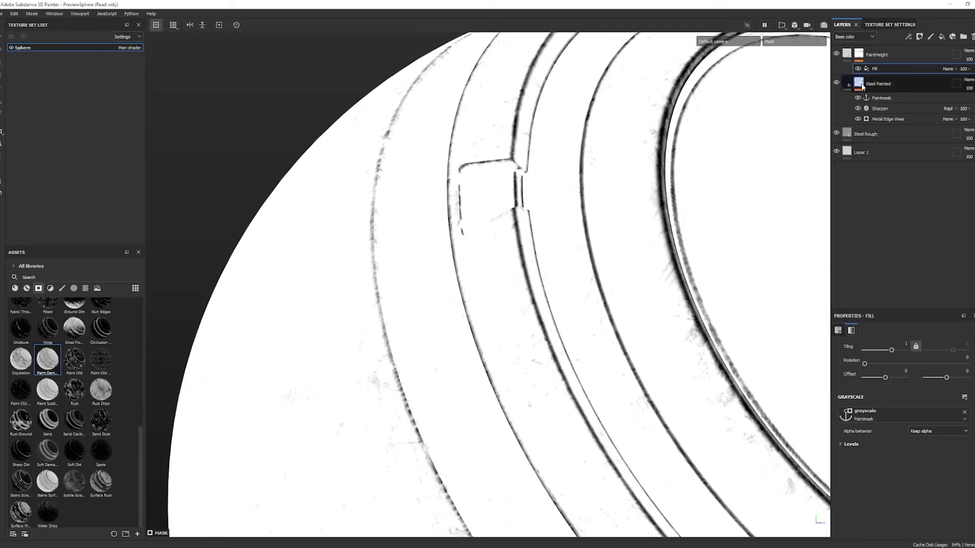
click(859, 84)
click(858, 54)
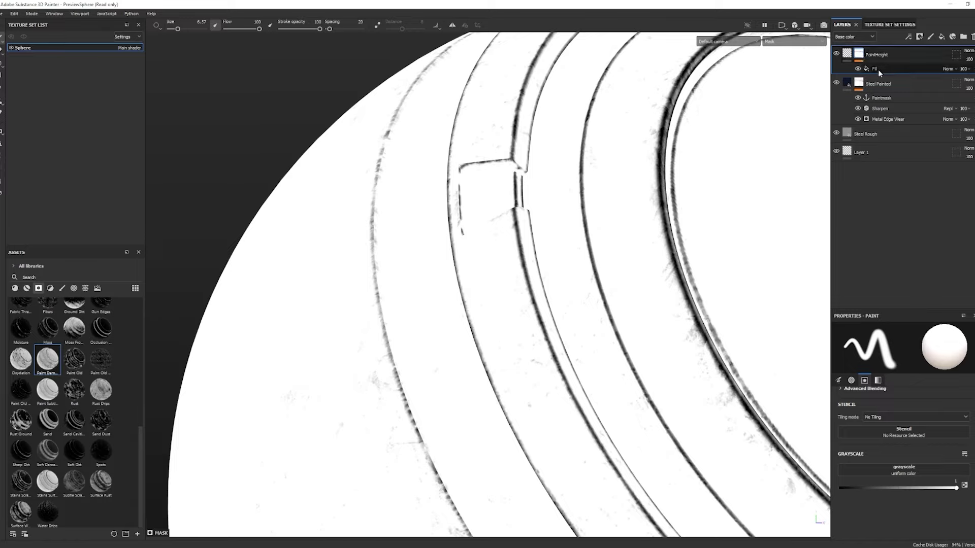
click(910, 39)
click(929, 96)
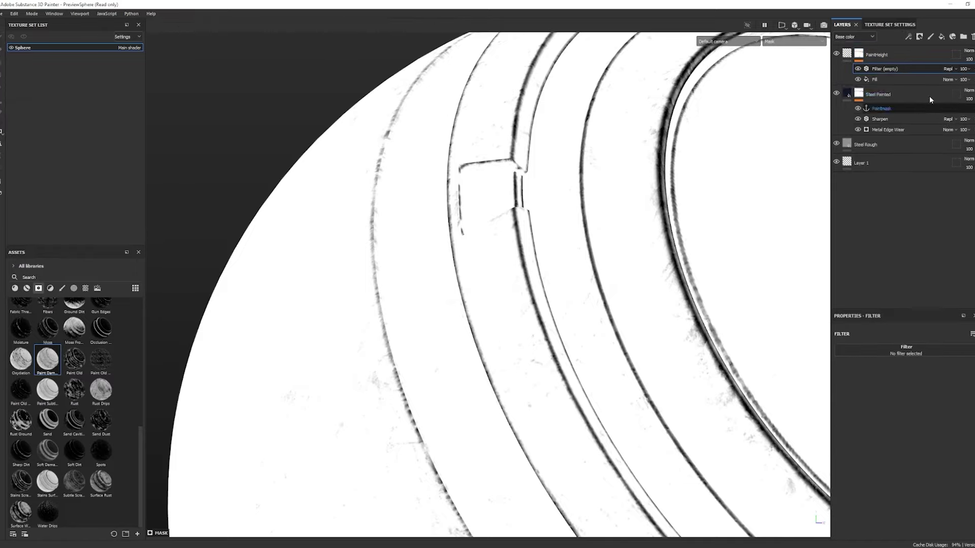
click(888, 354)
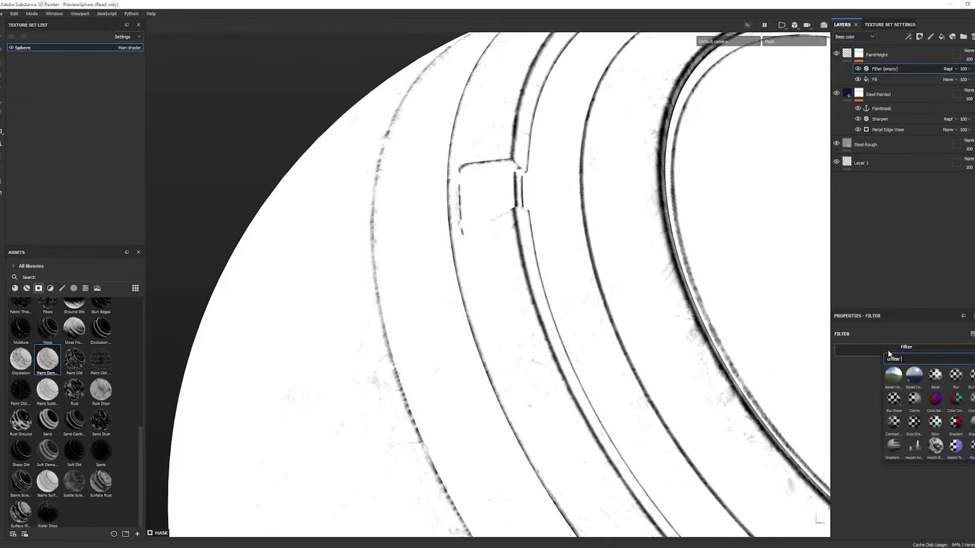
scroll(967, 441, down, 2)
click(971, 384)
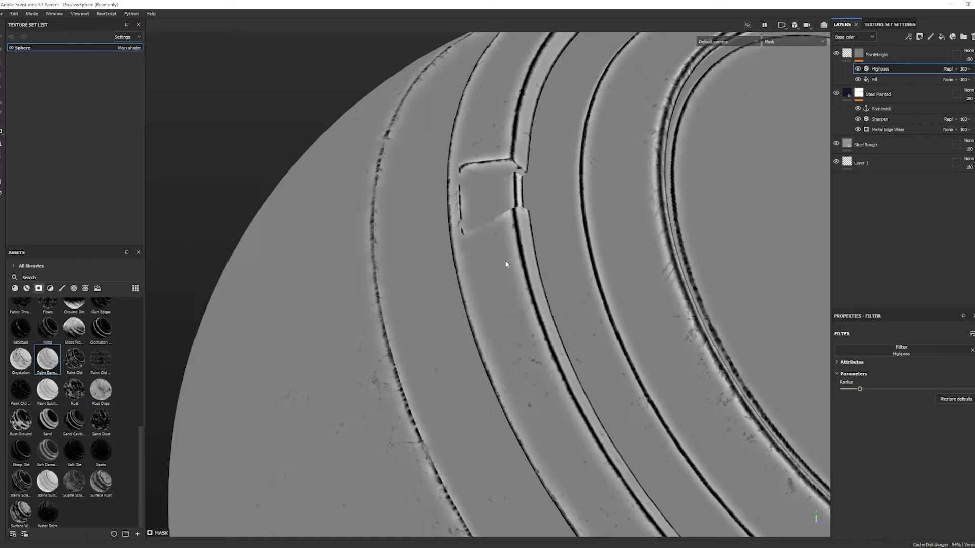
Add a Levels effect above Highpass in the PaintHeight mask and raise its black input point to about 0.48.
scroll(506, 263, up, 3)
key(m)
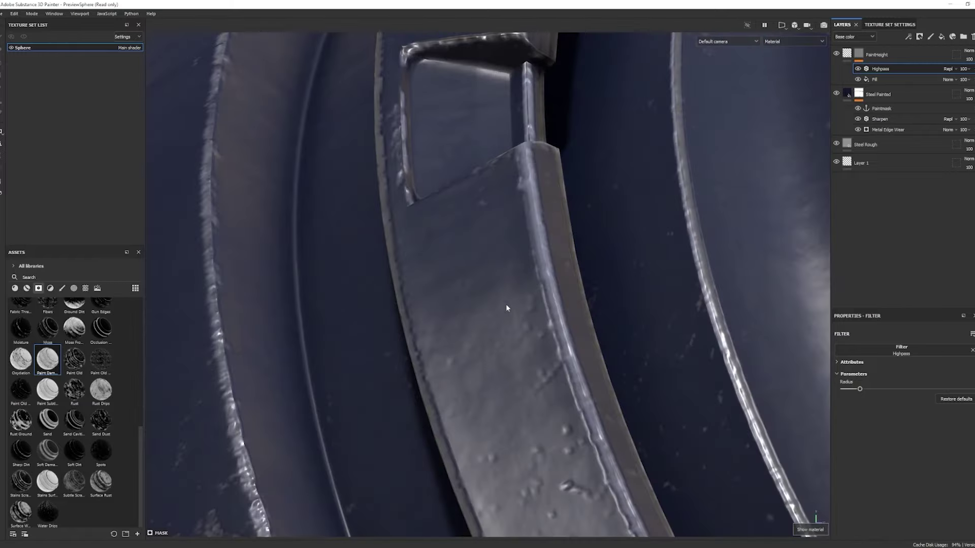
shift+right_drag(506, 303, 457, 321)
mouse_move(457, 321)
alt+mouse_down()
mouse_move(508, 290)
mouse_move(435, 327)
mouse_move(528, 304)
mouse_move(567, 311)
mouse_move(541, 319)
alt+mouse_up()
alt+click(859, 58)
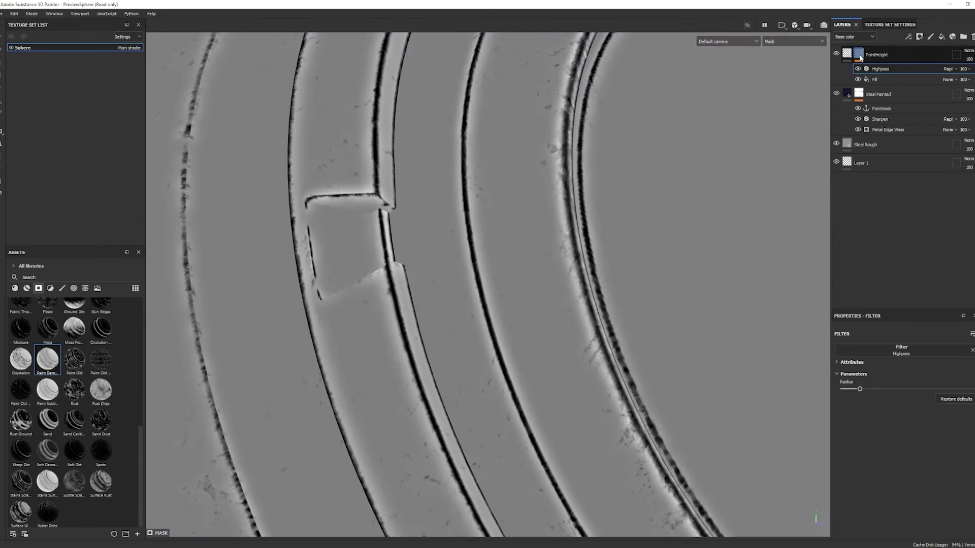
click(908, 37)
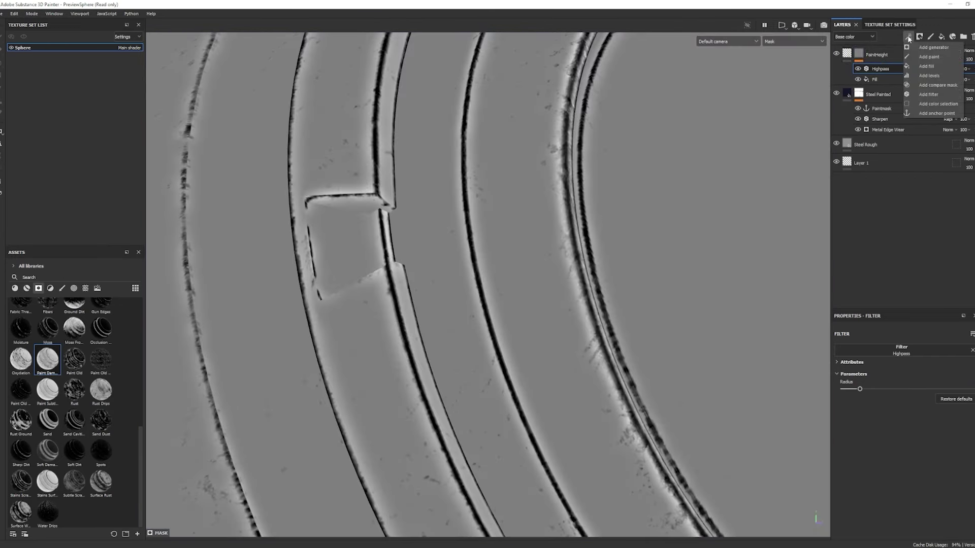
click(920, 76)
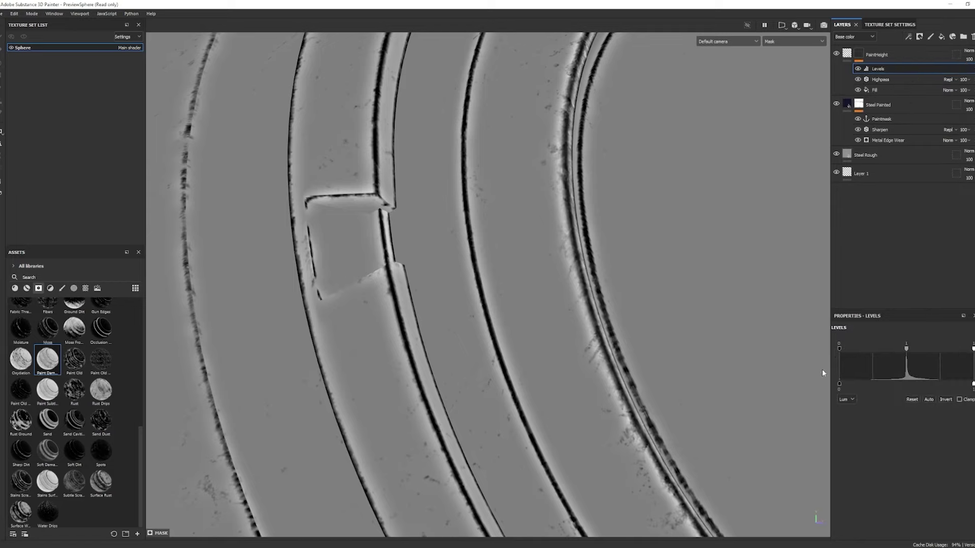
drag(839, 354, 906, 359)
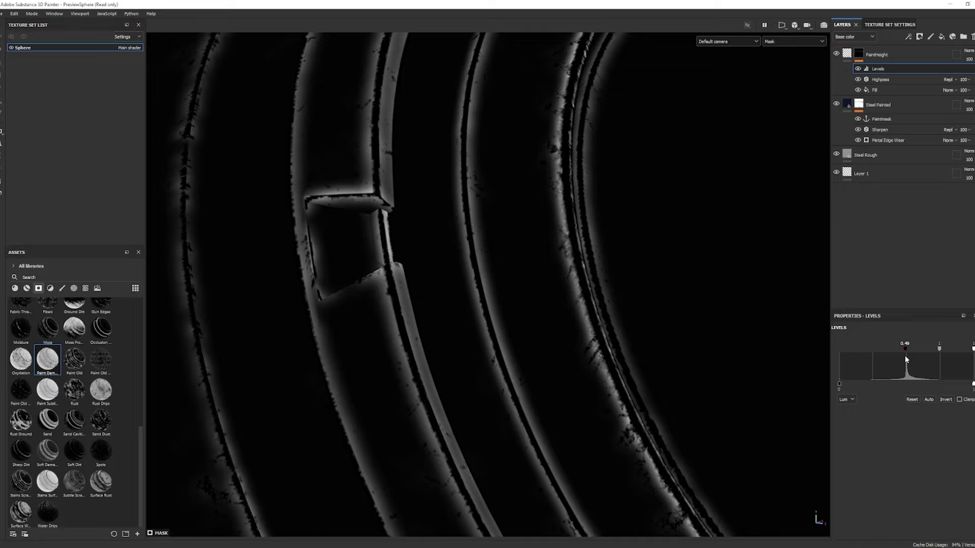
Examine the raised paint edges on the sphere's bands in mask and material view under different lighting angles.
scroll(598, 272, up, 3)
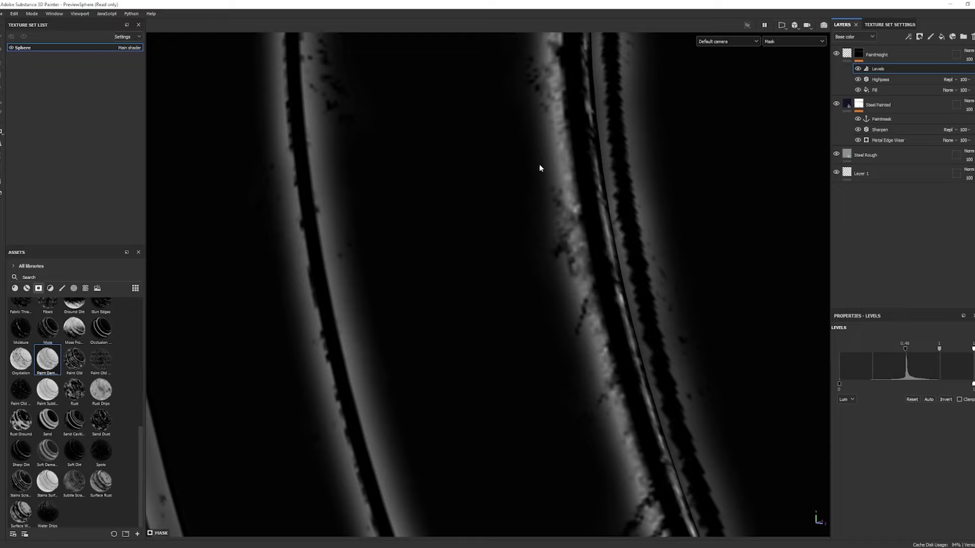
alt+right_drag(539, 165, 501, 283)
key(m)
alt+drag(501, 283, 541, 297)
alt+middle_drag(379, 350, 520, 283)
shift+right_drag(520, 282, 522, 286)
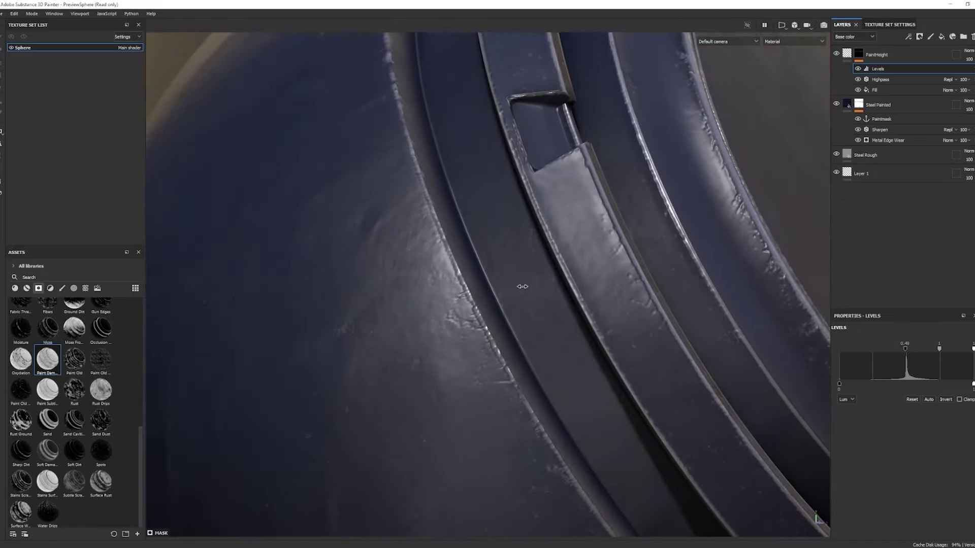
alt+middle_drag(600, 258, 450, 274)
alt+right_drag(449, 274, 586, 321)
alt+middle_drag(586, 322, 491, 340)
Slightly reduce the Radius of the PaintHeight mask's Highpass filter while viewing the mask, and return to the material view.
key(c)
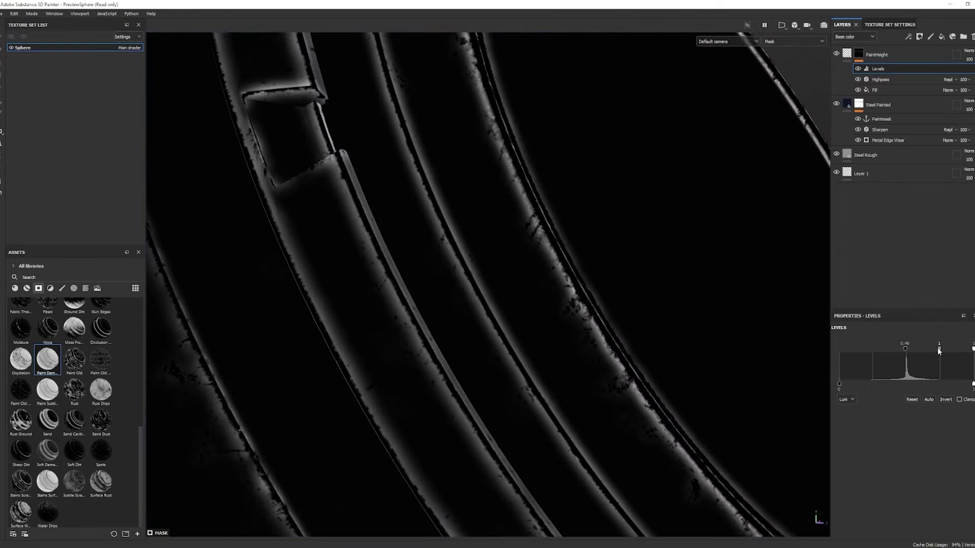
drag(939, 350, 938, 354)
key(ctrl+z)
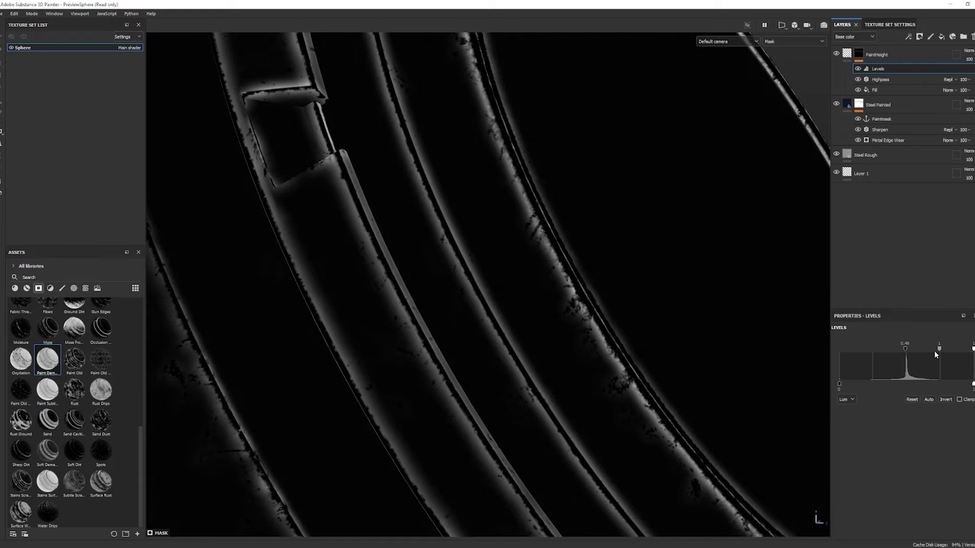
click(888, 80)
mouse_move(860, 390)
mouse_down()
mouse_move(868, 392)
mouse_move(854, 394)
mouse_up()
click(857, 54)
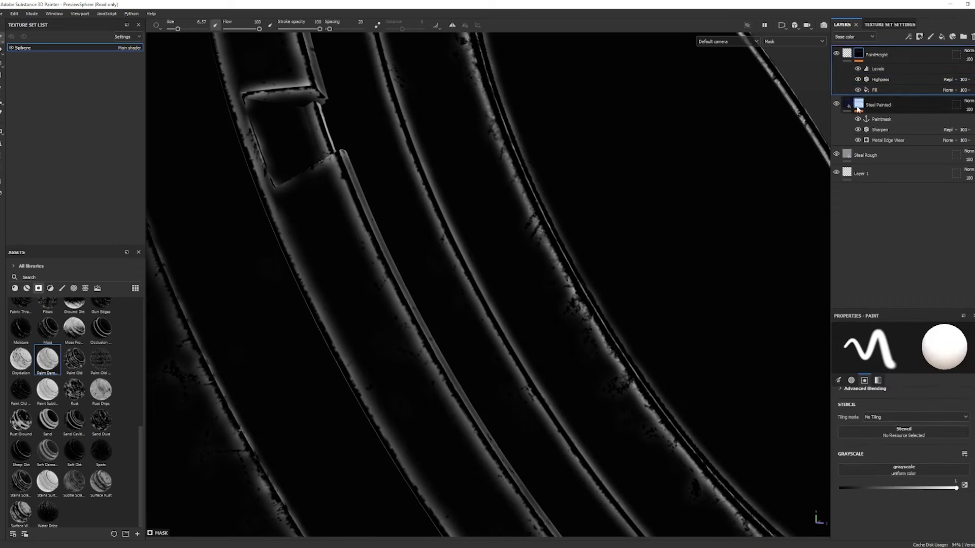
key(m)
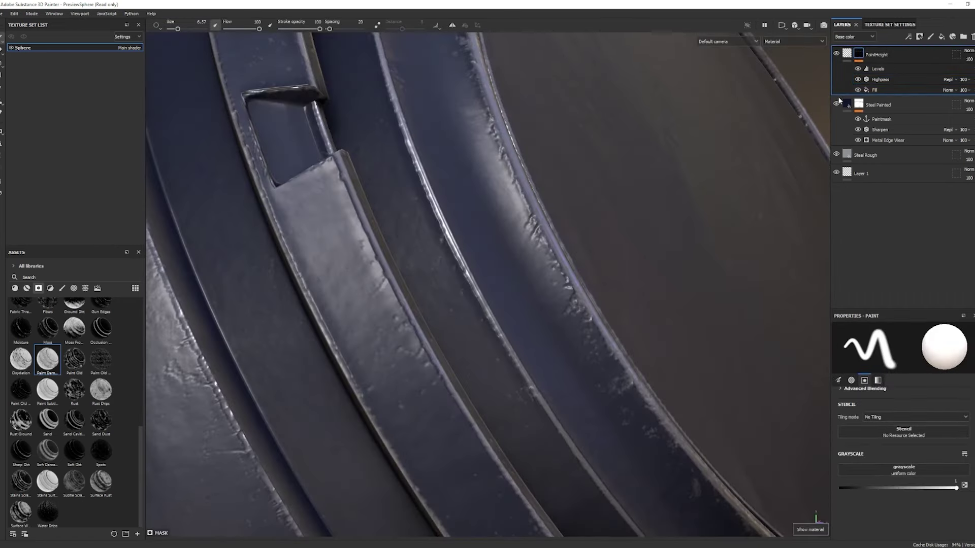
Add a paint effect to the Steel Painted mask between the Sharpen filter and the Paintmask anchor point.
click(876, 129)
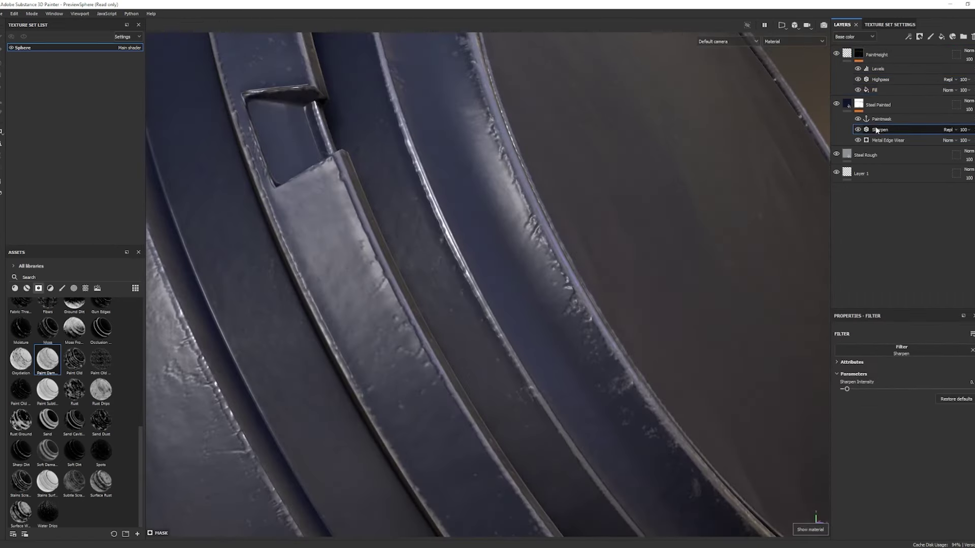
click(912, 38)
click(929, 58)
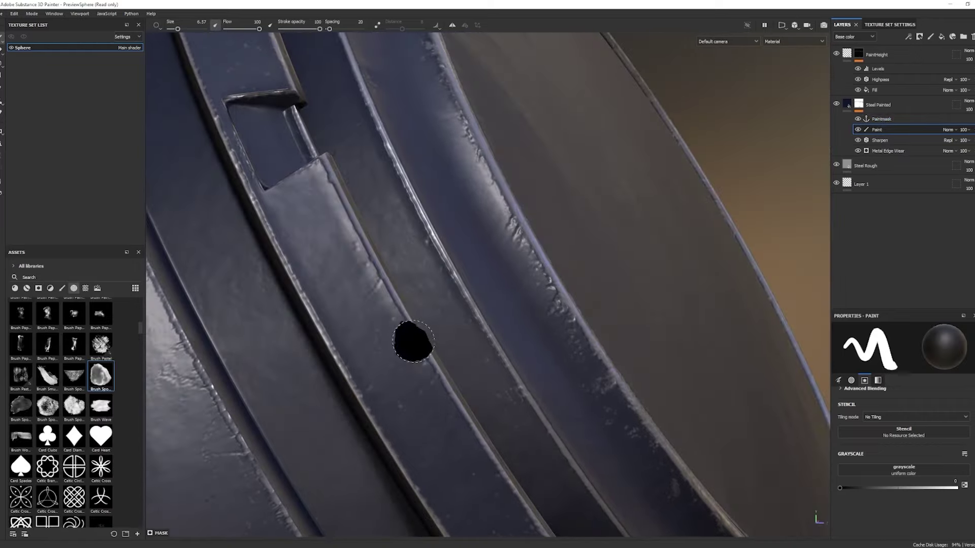
Stamp a paint chip on the edge of the raised band with the irregular spot alpha at grayscale 0, and inspect it.
mouse_move(412, 341)
alt+mouse_down()
mouse_move(355, 311)
mouse_move(420, 283)
alt+mouse_up()
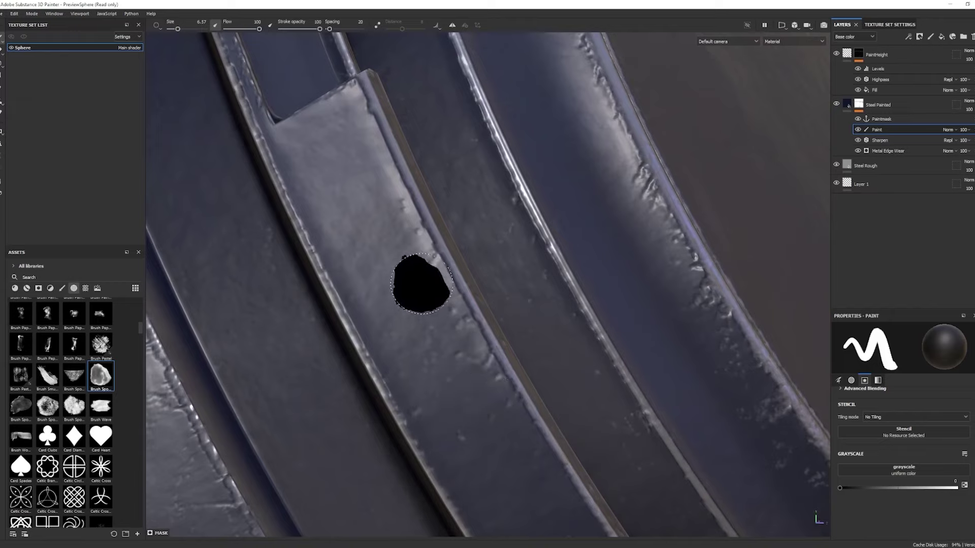
click(435, 240)
mouse_move(391, 348)
alt+mouse_down()
mouse_move(427, 335)
mouse_move(392, 353)
mouse_move(395, 401)
mouse_move(380, 420)
mouse_move(378, 409)
alt+mouse_up()
shift+right_drag(406, 412, 447, 419)
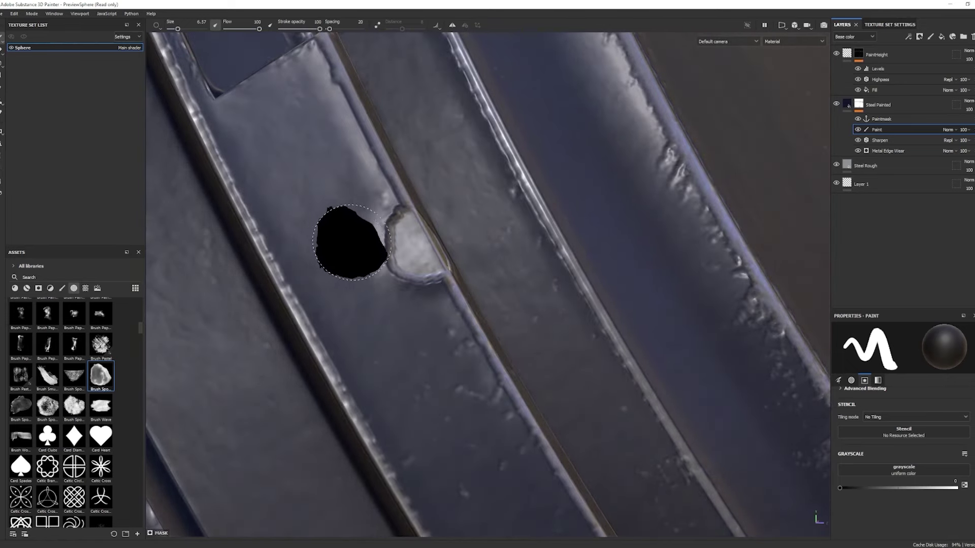
Stamp a crack pattern with the Cracks alpha across the rim of the sphere's smooth surface on the Steel Painted paint effect, and inspect it.
alt+drag(322, 270, 383, 278)
mouse_move(370, 356)
shift+right_down()
mouse_move(378, 359)
mouse_move(363, 367)
mouse_move(370, 381)
shift+right_up()
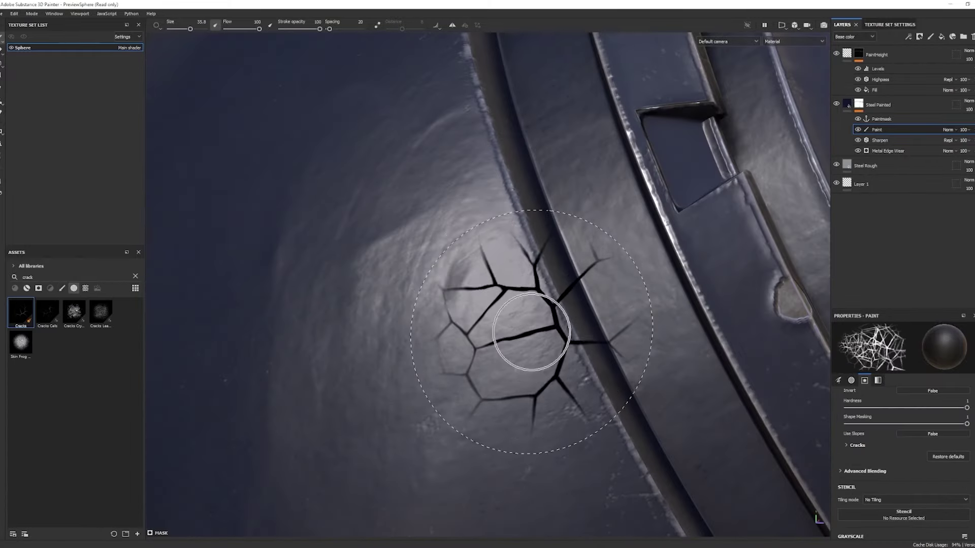
click(529, 322)
alt+drag(380, 381, 351, 382)
shift+right_drag(350, 382, 352, 381)
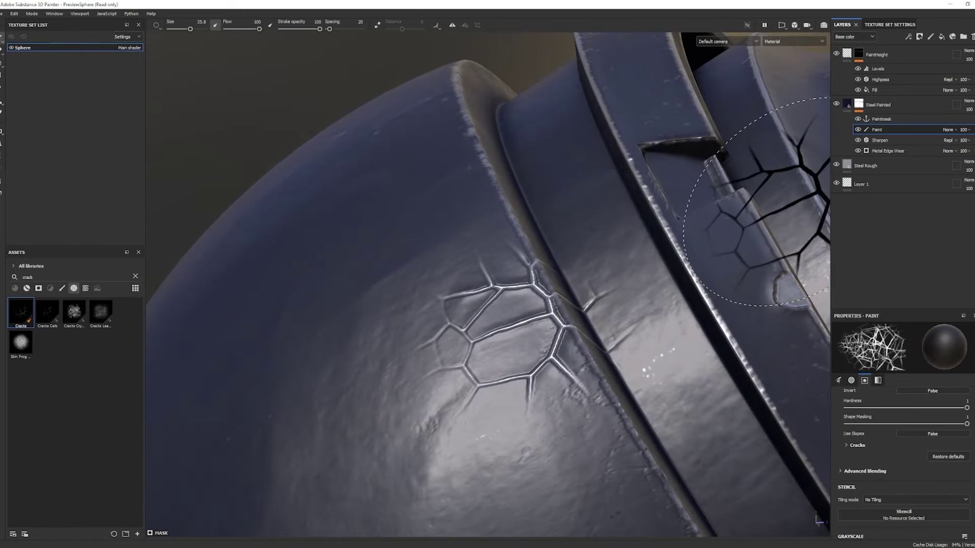
Raise the PaintHeight fill's height to 0.3487 and inspect the raised edges of the cracks up close under changed lighting.
click(846, 53)
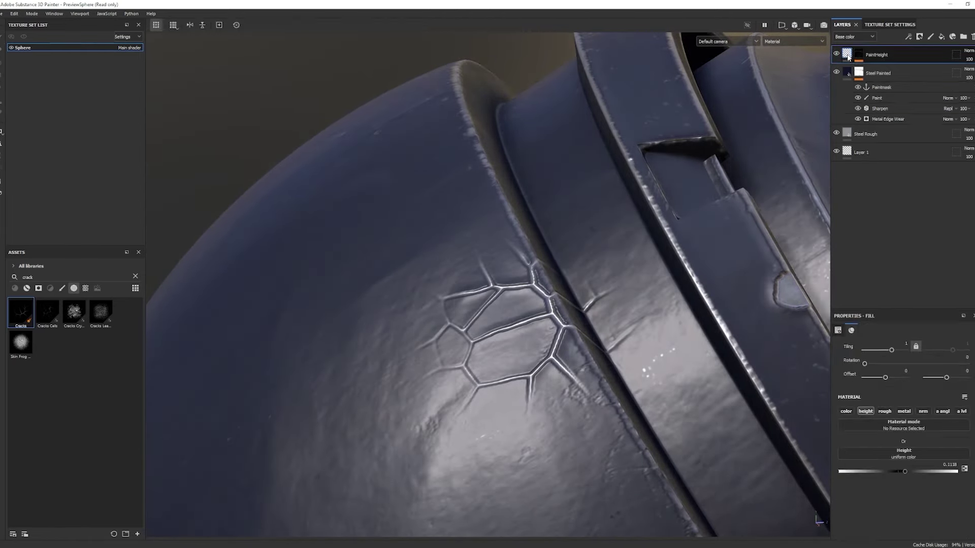
drag(904, 478, 920, 474)
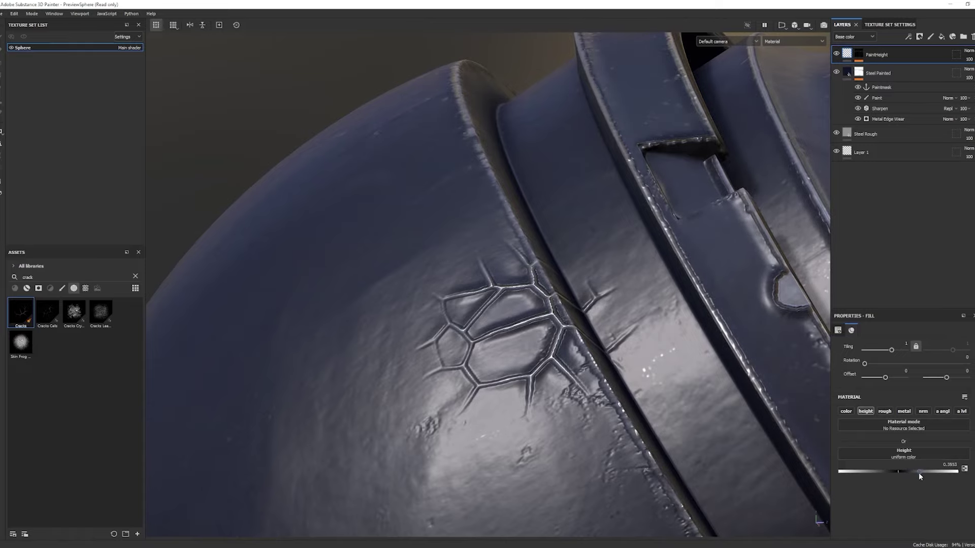
shift+right_drag(577, 450, 551, 450)
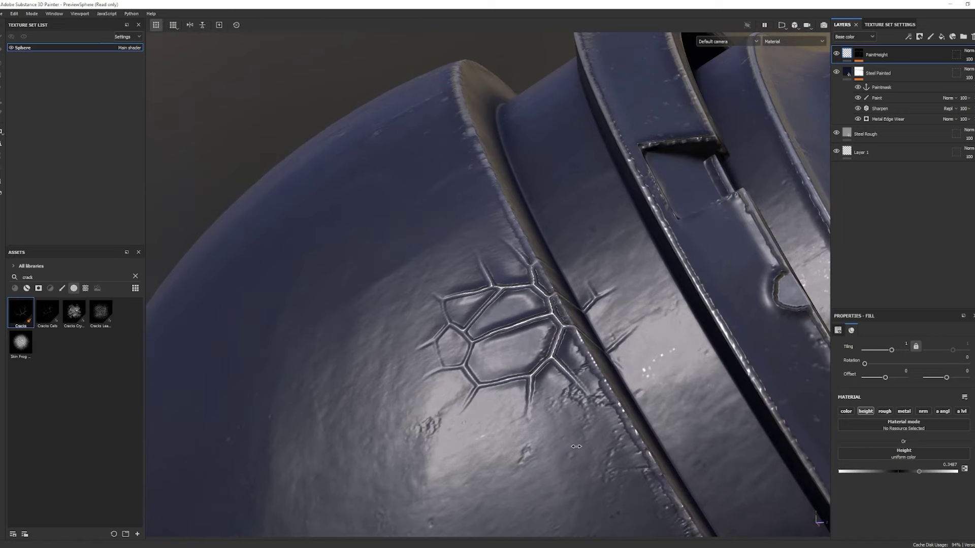
alt+drag(555, 284, 561, 332)
scroll(561, 332, up, 5)
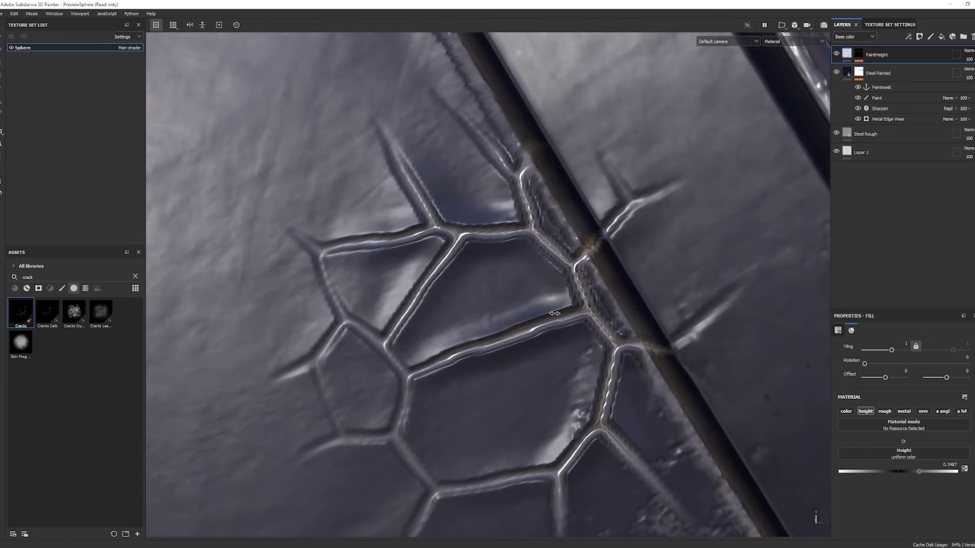
shift+right_drag(554, 313, 556, 313)
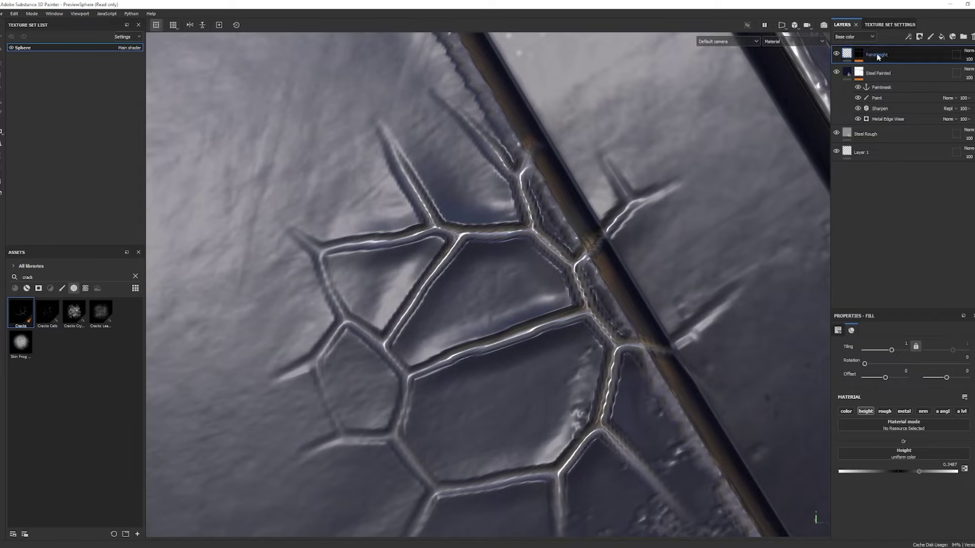
Enable the base color channel on the PaintHeight fill, set it to bright green 00FF23, and view the colored paint edges.
click(846, 412)
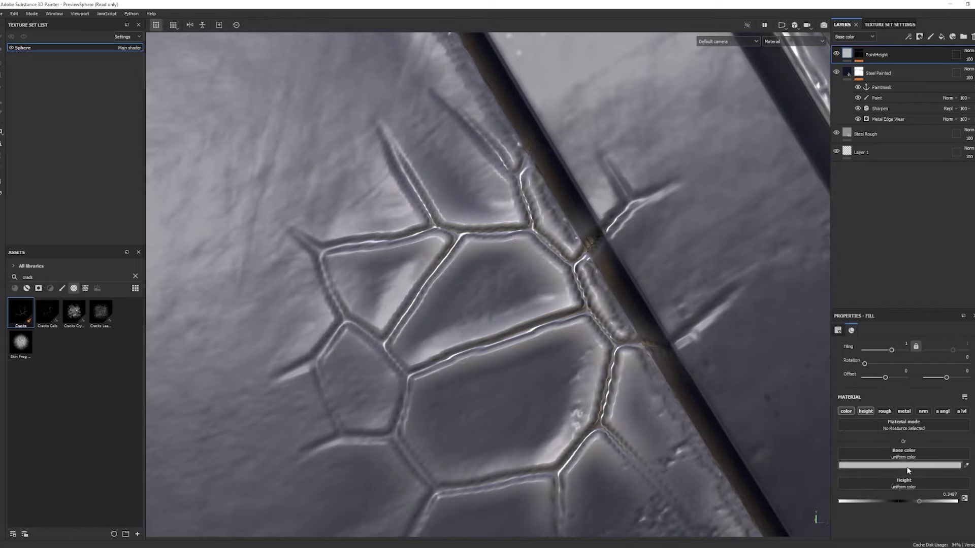
click(908, 466)
click(882, 476)
drag(865, 442, 876, 421)
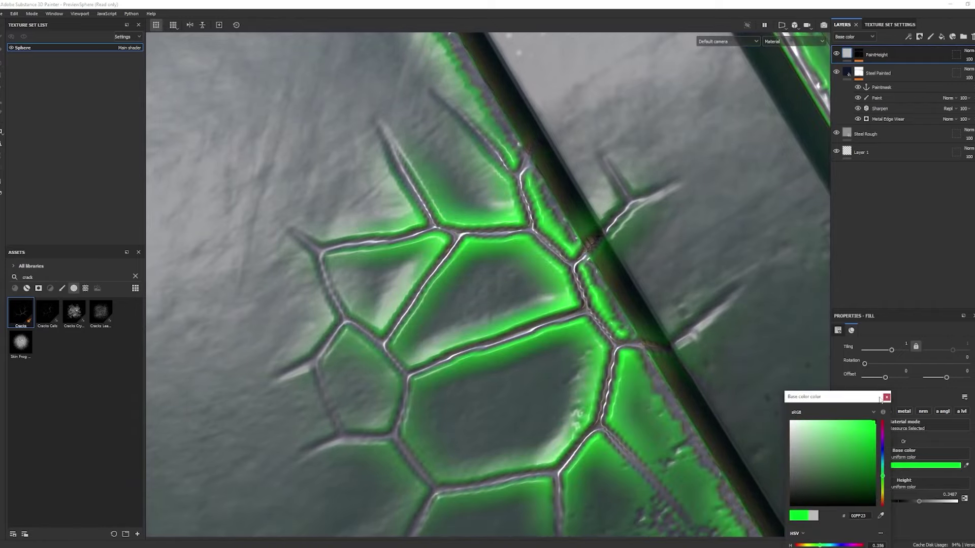
scroll(309, 274, down, 3)
alt+middle_drag(312, 266, 338, 367)
scroll(451, 272, down, 5)
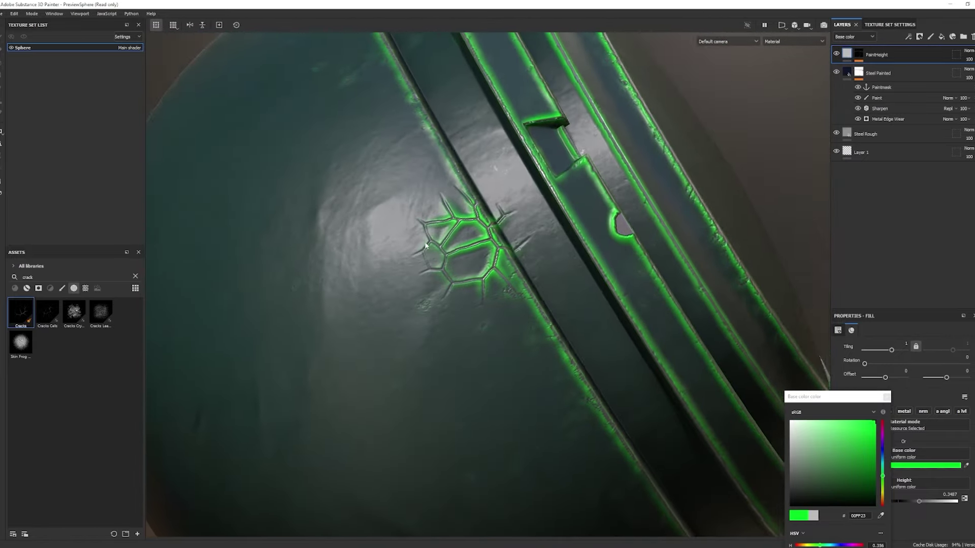
Change the PaintHeight base color to a muted light blue close to the paint.
scroll(425, 245, up, 2)
alt+middle_drag(425, 246, 467, 252)
drag(882, 474, 883, 460)
click(824, 450)
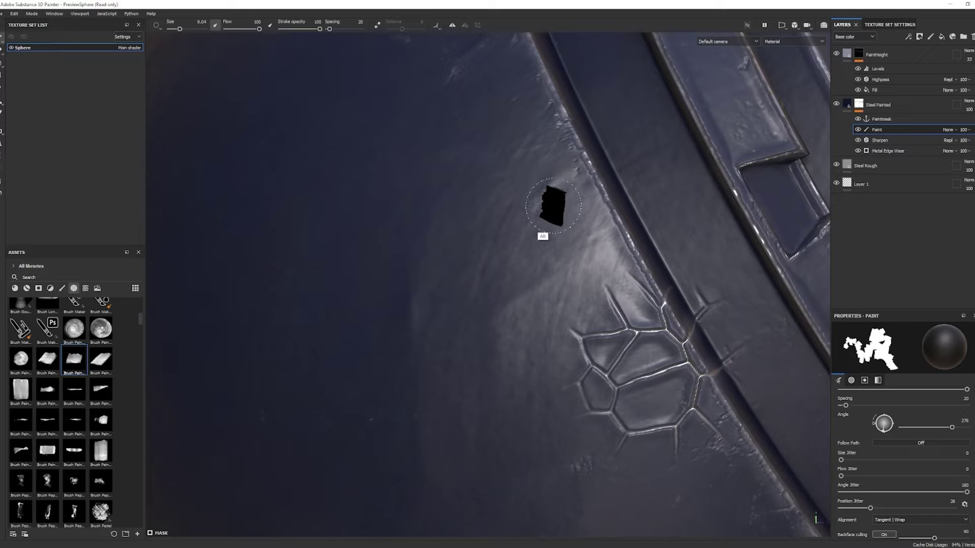
Inspect the cracked and worn paint on the sphere from several angles.
mouse_move(550, 206)
alt+mouse_down()
mouse_move(450, 265)
mouse_move(524, 218)
alt+mouse_up()
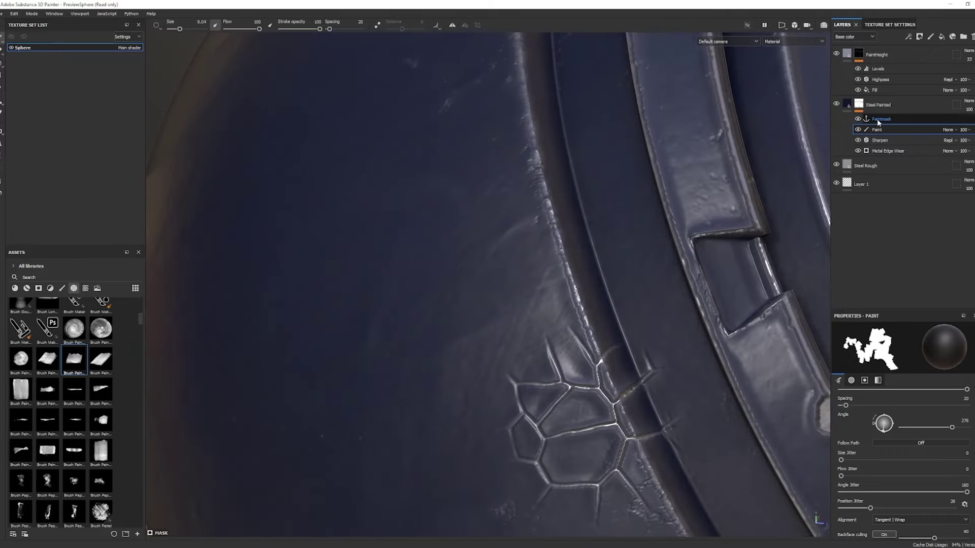
mouse_move(438, 281)
alt+mouse_down()
mouse_move(509, 250)
mouse_move(411, 252)
mouse_move(460, 330)
mouse_move(436, 243)
mouse_move(500, 325)
mouse_move(570, 376)
mouse_move(537, 413)
mouse_move(444, 370)
mouse_move(478, 365)
mouse_move(493, 427)
alt+mouse_up()
alt+right_drag(470, 339, 498, 365)
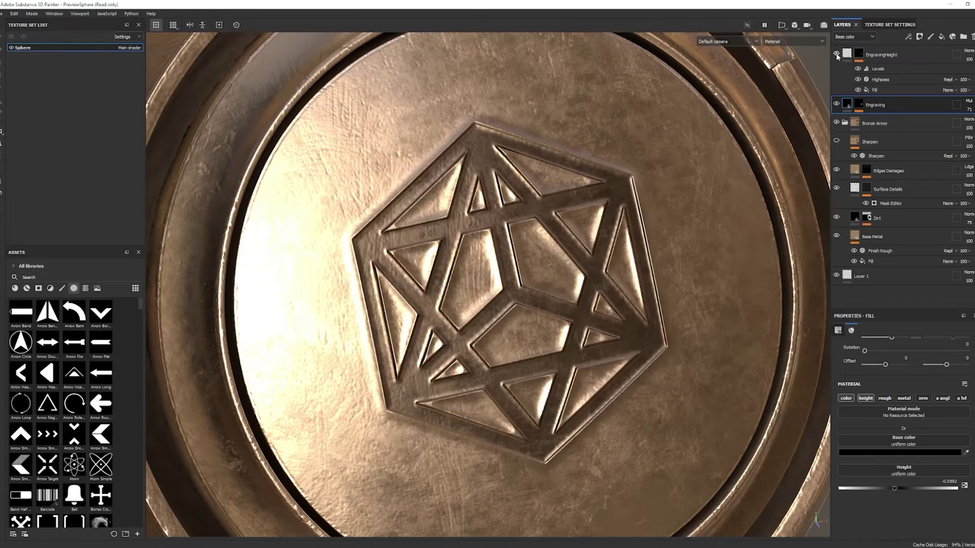
Compare the engraved symbol with and without the EngravingHeight layer, and brush a stroke beside it on the Engraving mask with the Brush Wave alpha.
click(836, 53)
click(836, 53)
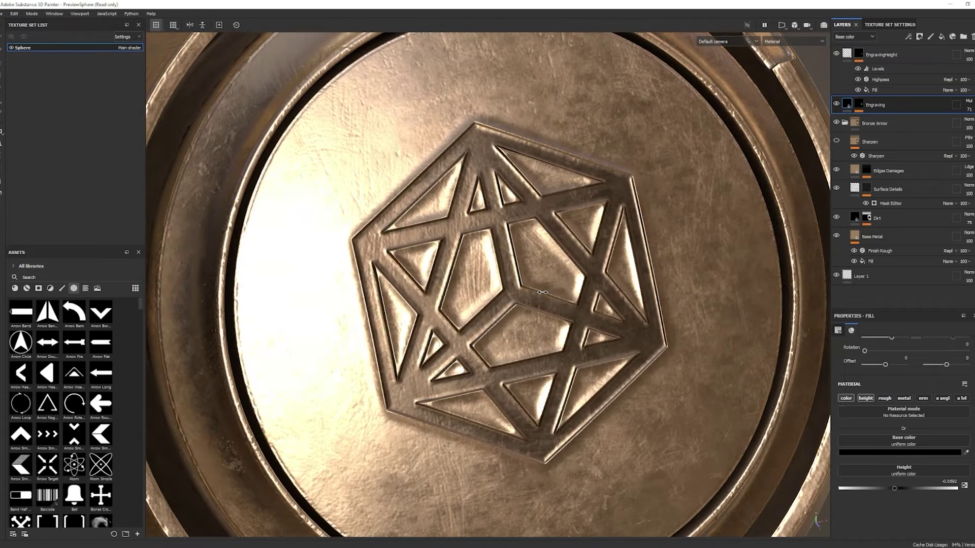
key(1)
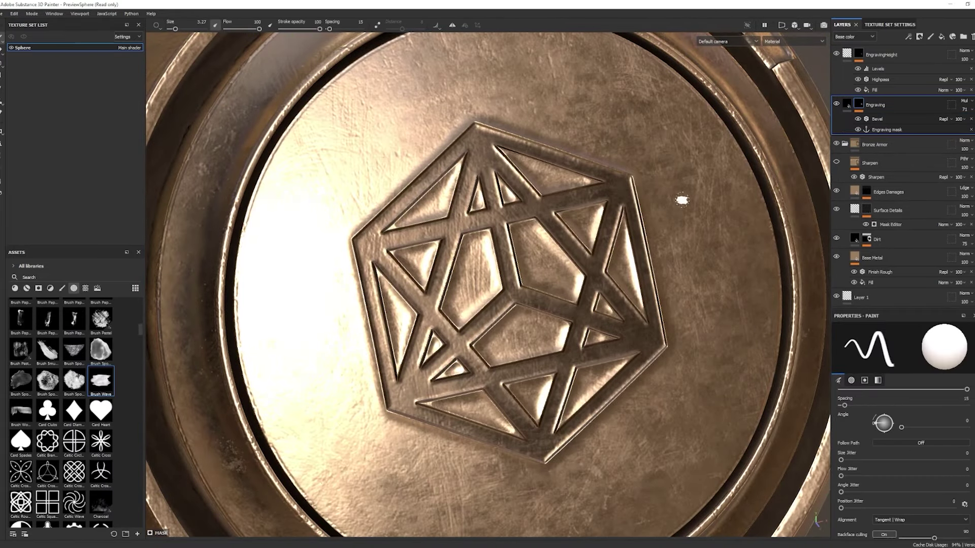
mouse_move(669, 166)
mouse_down()
mouse_move(711, 333)
mouse_move(632, 289)
mouse_up()
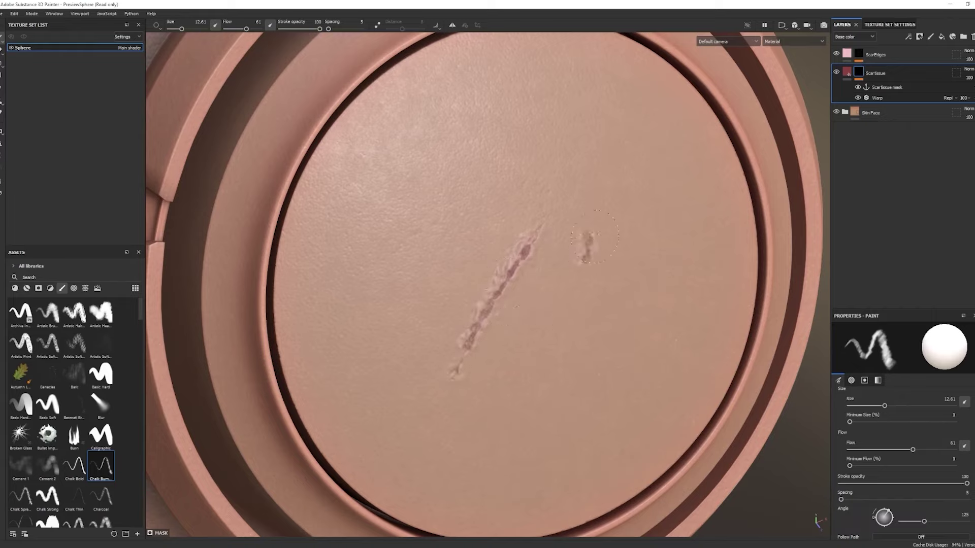
Paint several scar strokes on the Scartissue mask with the chalk brush at size 12.61 and flow 61.
drag(595, 236, 637, 167)
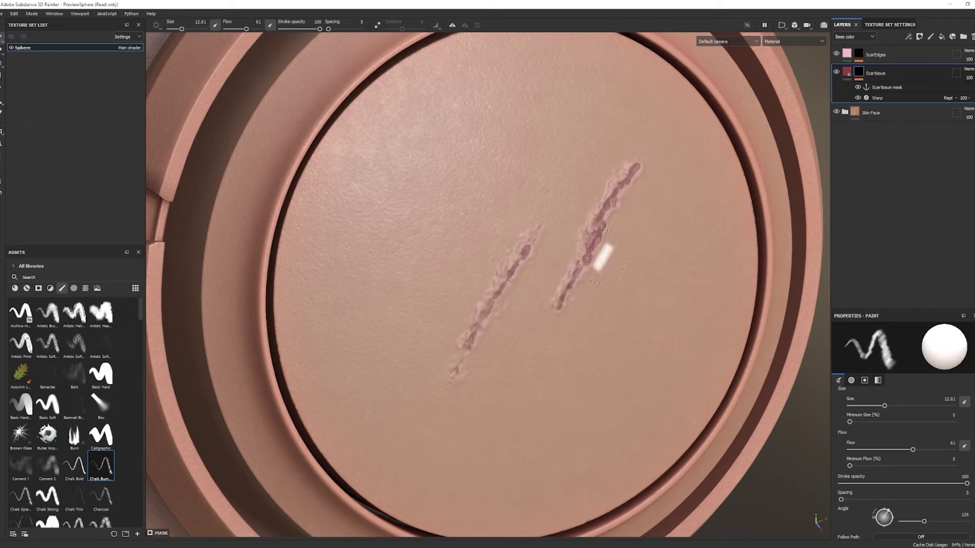
drag(604, 257, 566, 219)
mouse_move(517, 150)
mouse_down()
mouse_move(495, 168)
mouse_move(482, 153)
mouse_move(446, 224)
mouse_up()
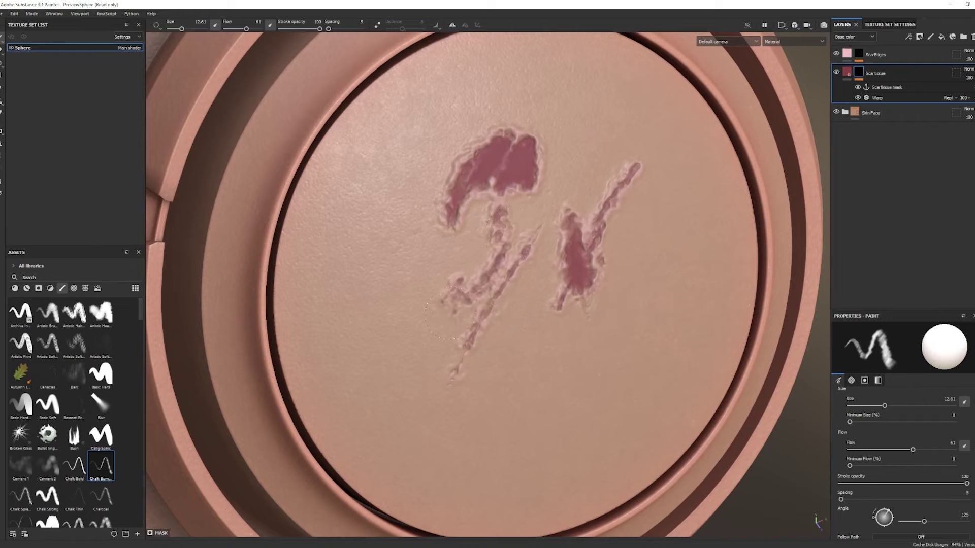
Show the ScarEdges mask's Fill, Highpass, Levels, Warp and Blur effects one after another in mask view, and return to the material view.
click(859, 54)
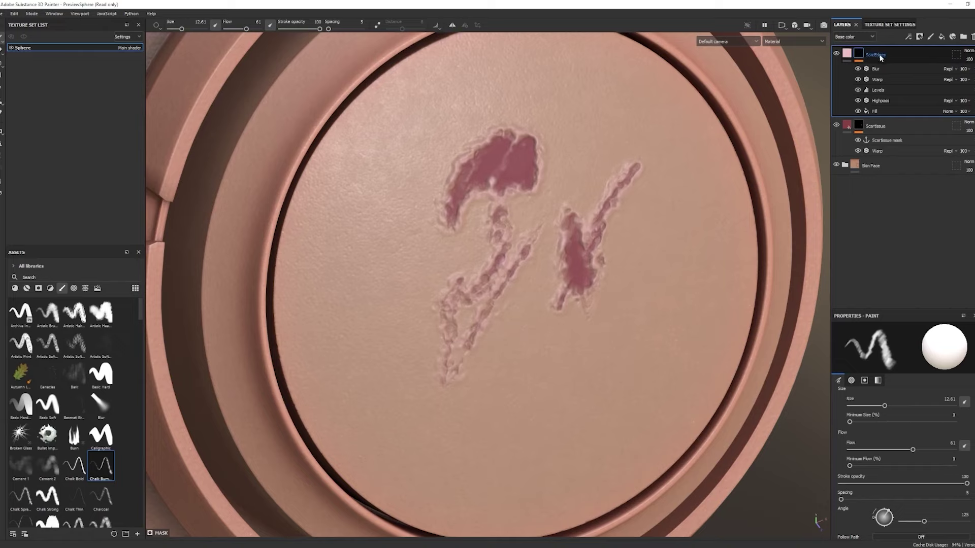
click(858, 112)
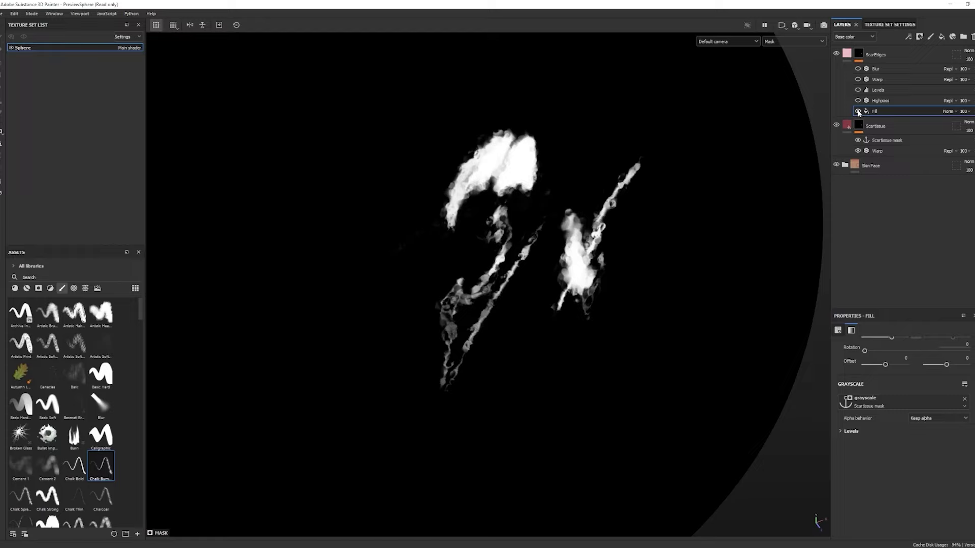
click(858, 101)
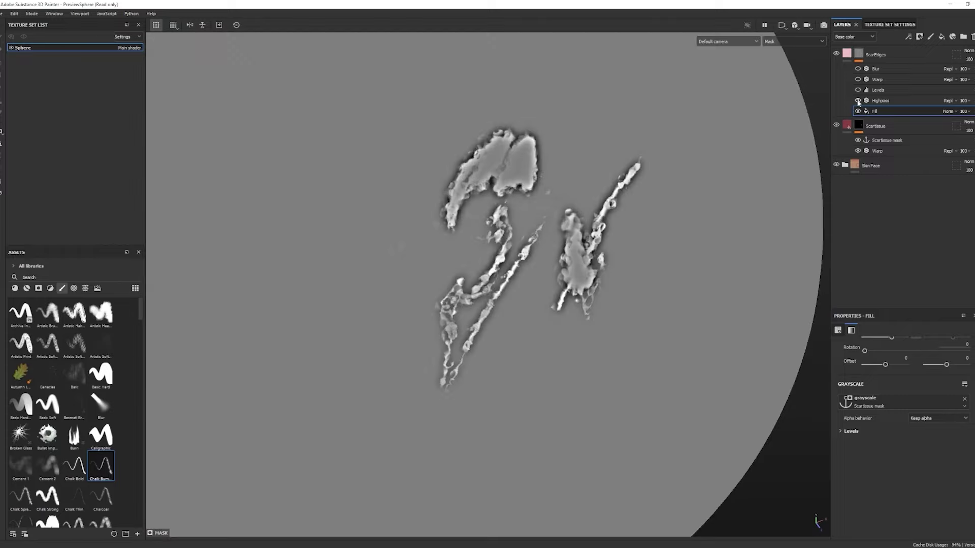
click(857, 90)
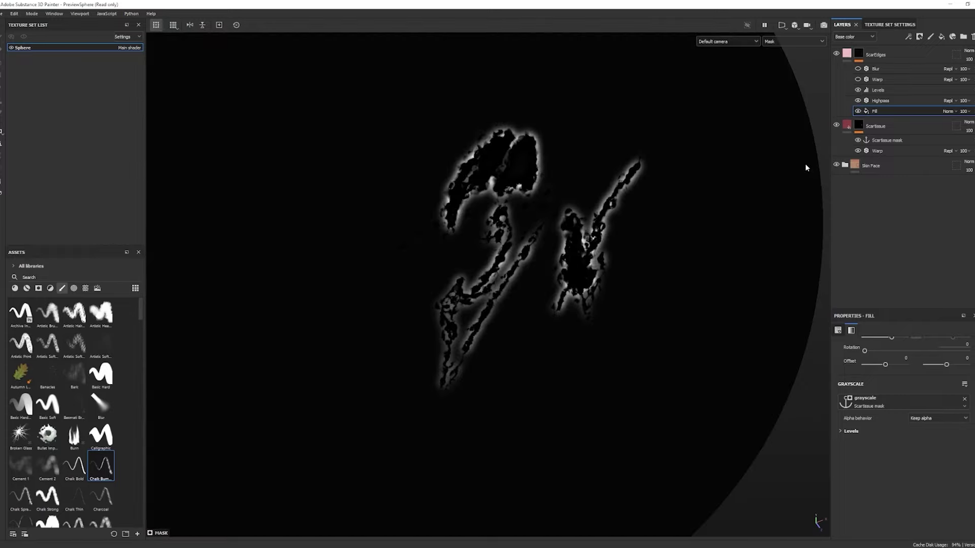
click(858, 80)
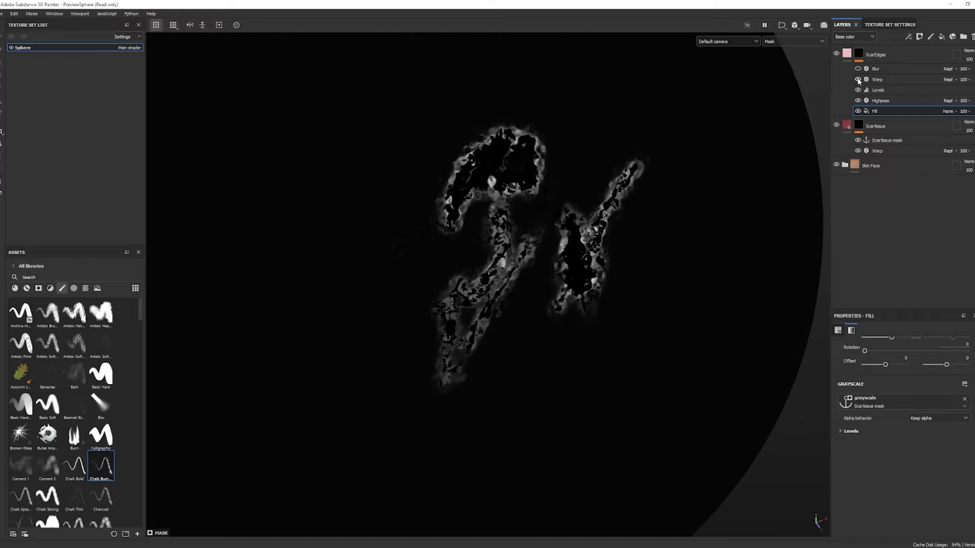
click(858, 69)
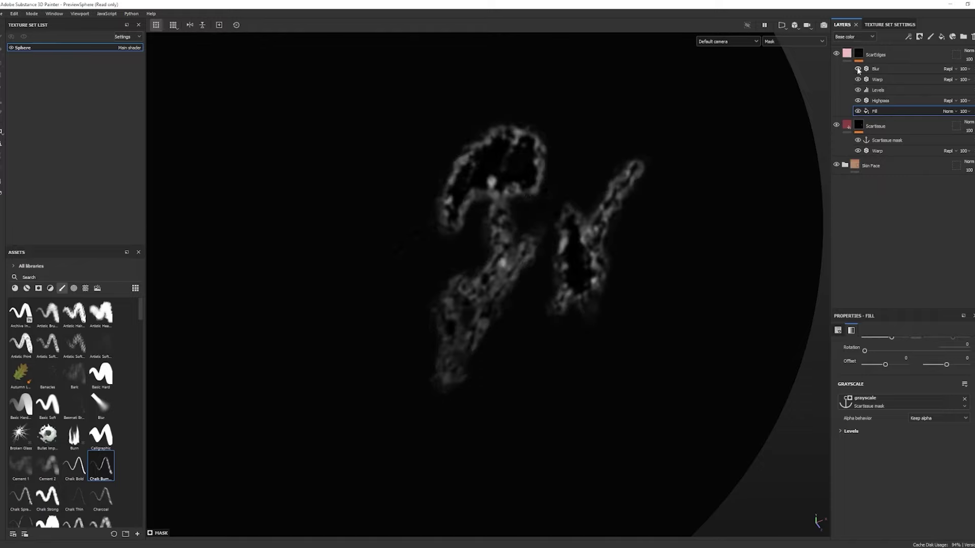
key(m)
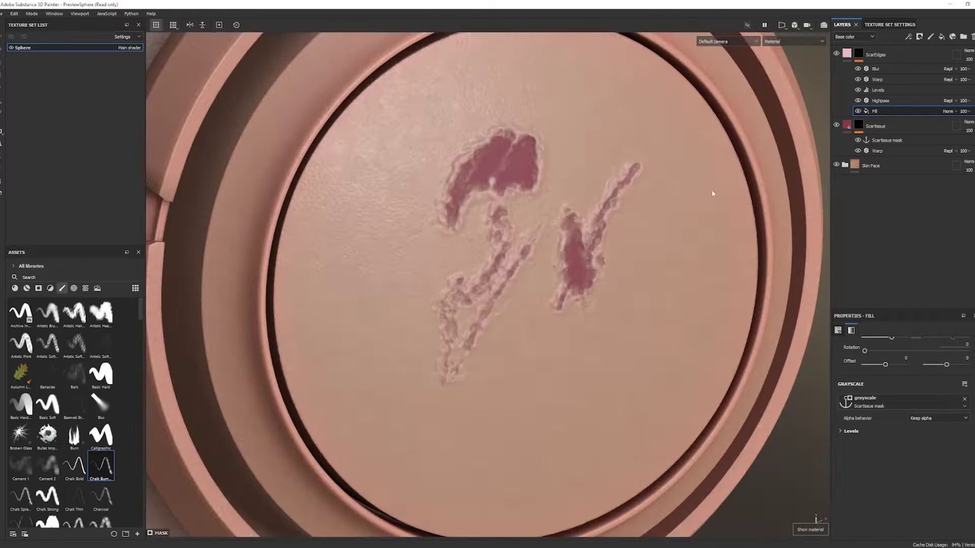
Add more diagonal scar strokes on the Scartissue mask around the existing scars.
click(858, 124)
drag(581, 194, 584, 185)
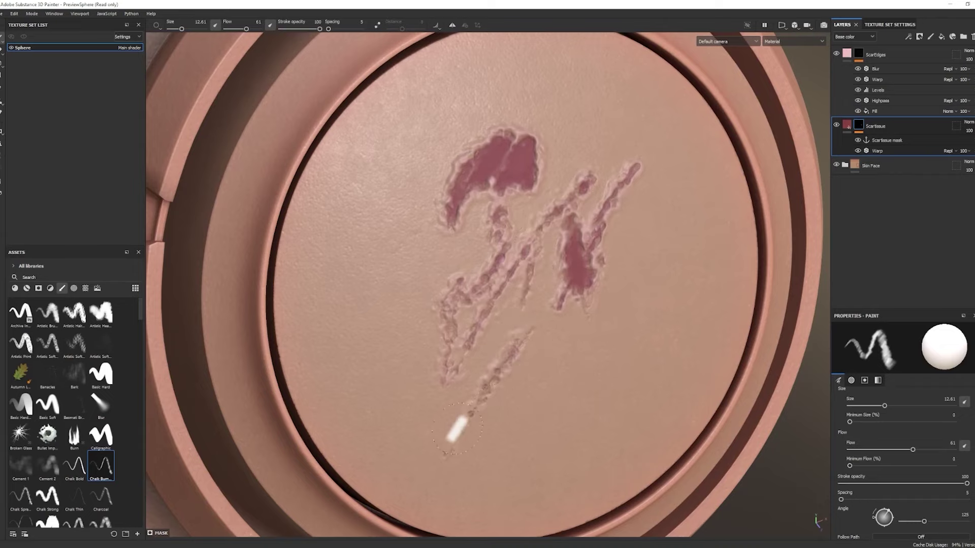
mouse_move(553, 363)
mouse_down()
mouse_move(429, 383)
mouse_move(560, 104)
mouse_up()
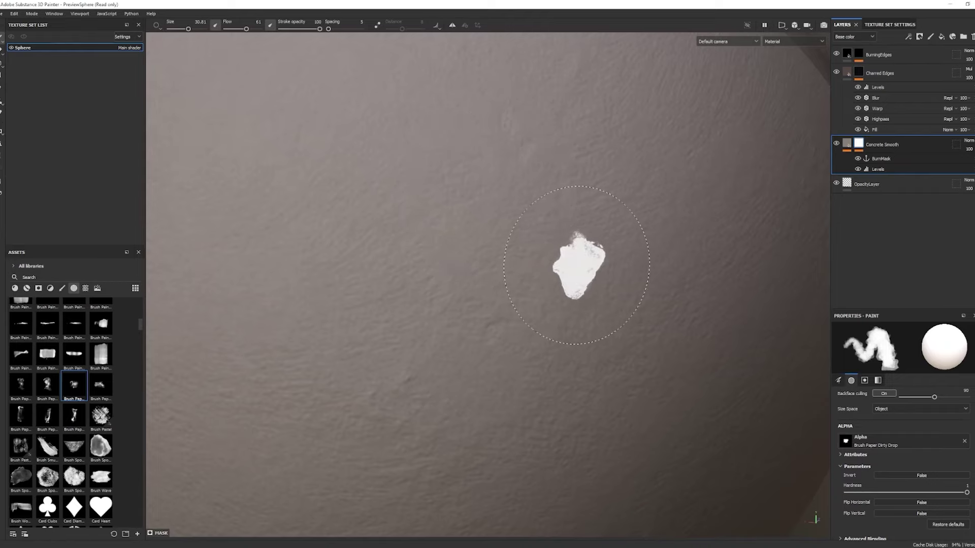
Burn several winding holes into the Concrete Smooth mask by painting black with the Brush Paper Dirty Drop alpha.
key(x)
click(522, 208)
mouse_move(523, 207)
mouse_down()
mouse_move(551, 284)
mouse_move(616, 294)
mouse_move(668, 246)
mouse_move(660, 183)
mouse_move(604, 150)
mouse_move(533, 130)
mouse_up()
click(396, 337)
mouse_move(402, 297)
mouse_down()
mouse_move(381, 157)
mouse_move(254, 285)
mouse_move(231, 325)
mouse_up()
mouse_move(310, 364)
mouse_down()
mouse_move(374, 348)
mouse_move(467, 413)
mouse_move(570, 398)
mouse_move(439, 332)
mouse_move(465, 236)
mouse_move(426, 149)
mouse_move(318, 102)
mouse_move(248, 108)
mouse_up()
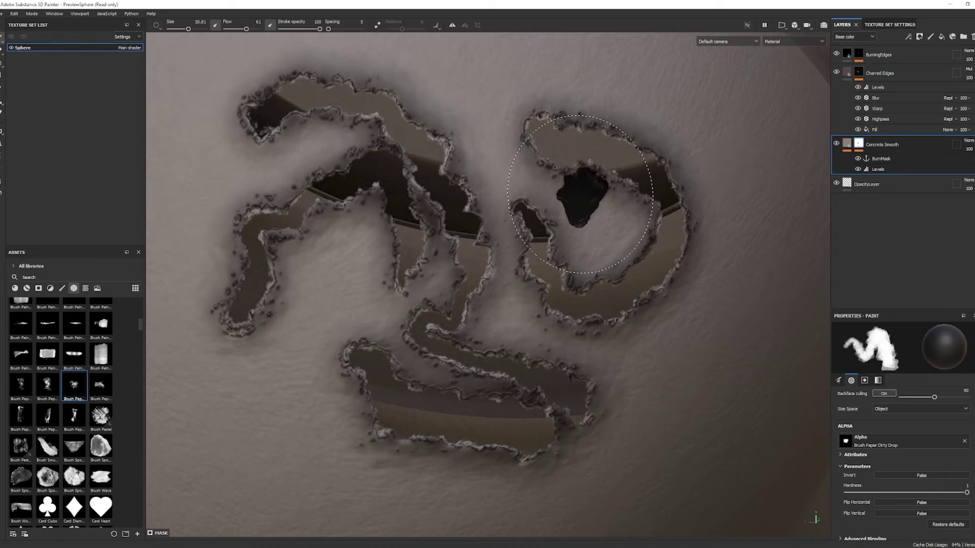
Examine the Charred Edges and BurningEdges masks, and paint another burnt hole on the Concrete Smooth mask.
alt+click(858, 75)
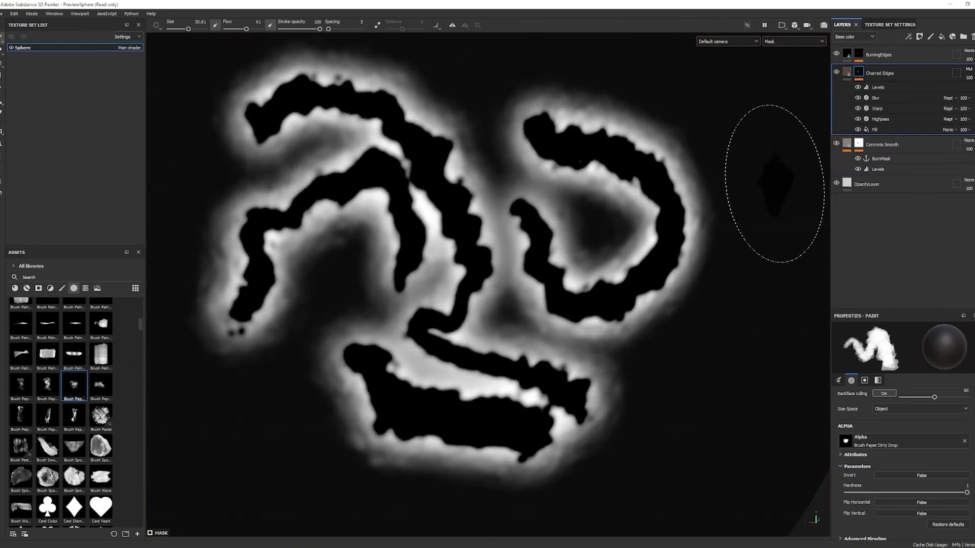
alt+click(858, 54)
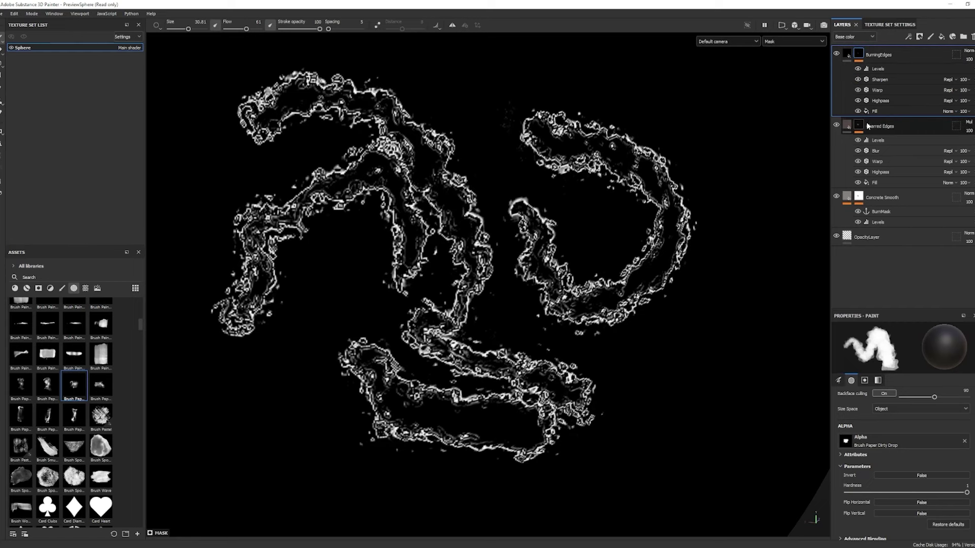
click(883, 198)
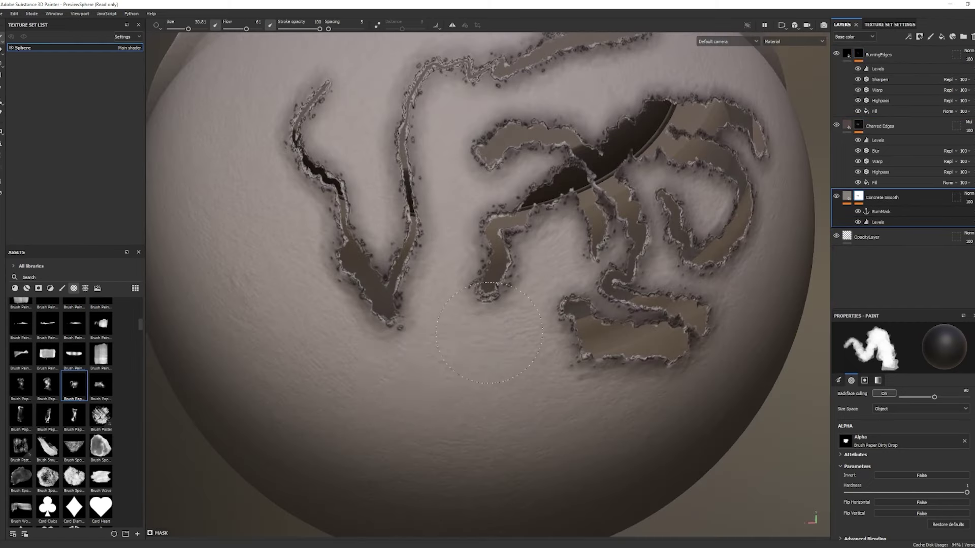
drag(489, 332, 307, 413)
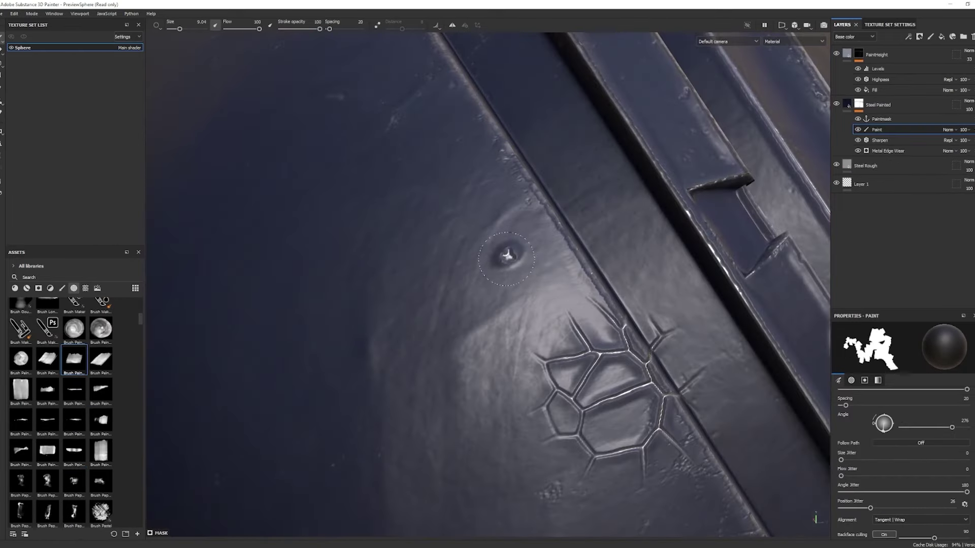
Paint a diagonal streak of paint chips beside the cracks on the Steel Painted paint effect.
mouse_move(508, 248)
mouse_down()
mouse_move(465, 256)
mouse_move(456, 330)
mouse_move(442, 258)
mouse_move(533, 365)
mouse_move(548, 417)
mouse_move(436, 363)
mouse_up()
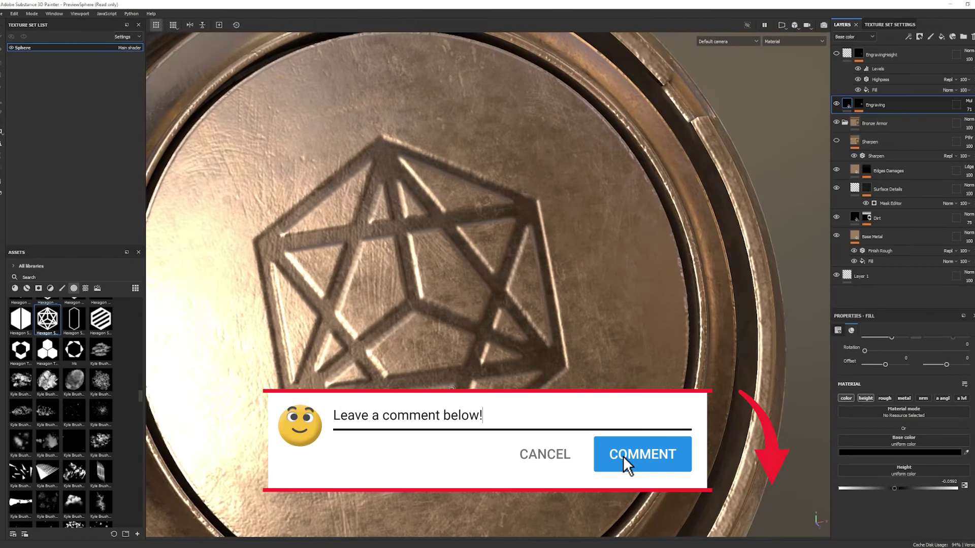
Show the EngravingHeight layer on the bronze sphere and rotate the environment light across the engraved symbol.
click(836, 53)
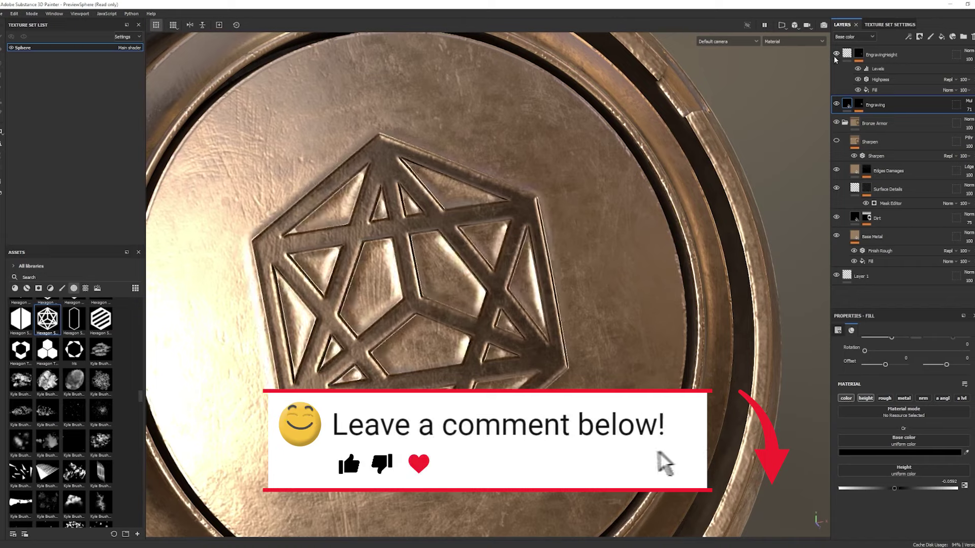
shift+right_drag(457, 432, 584, 432)
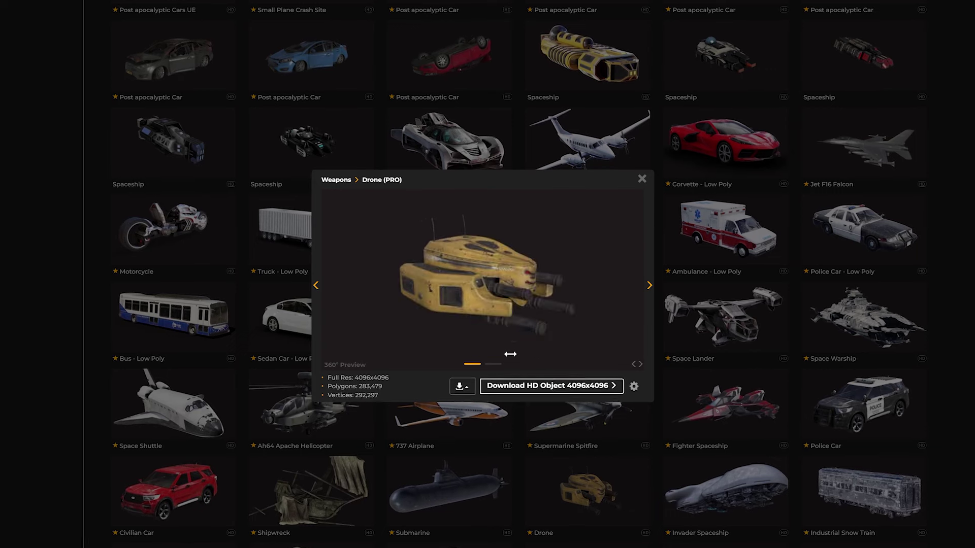
Switch to the 3D object website and rotate the 360° preview of the Drone (PRO) model.
drag(455, 355, 380, 350)
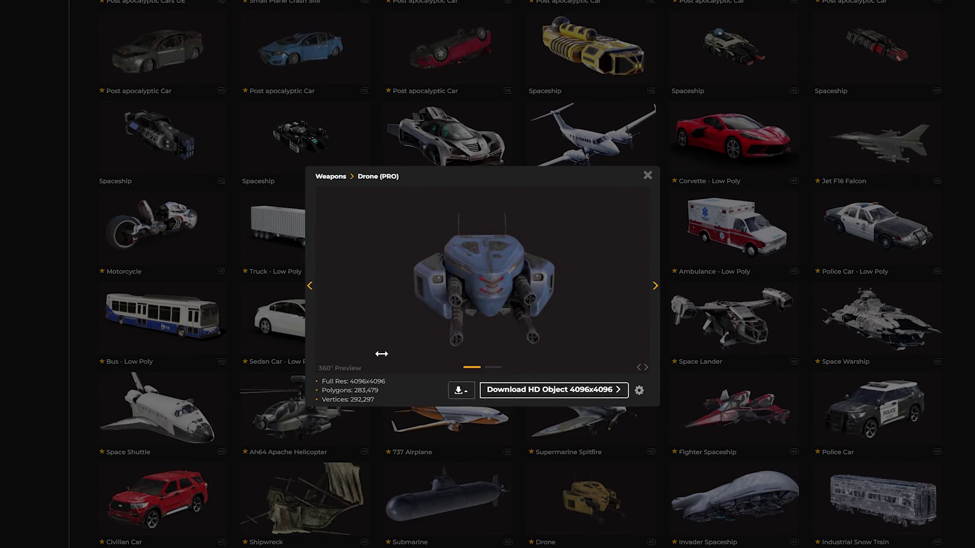